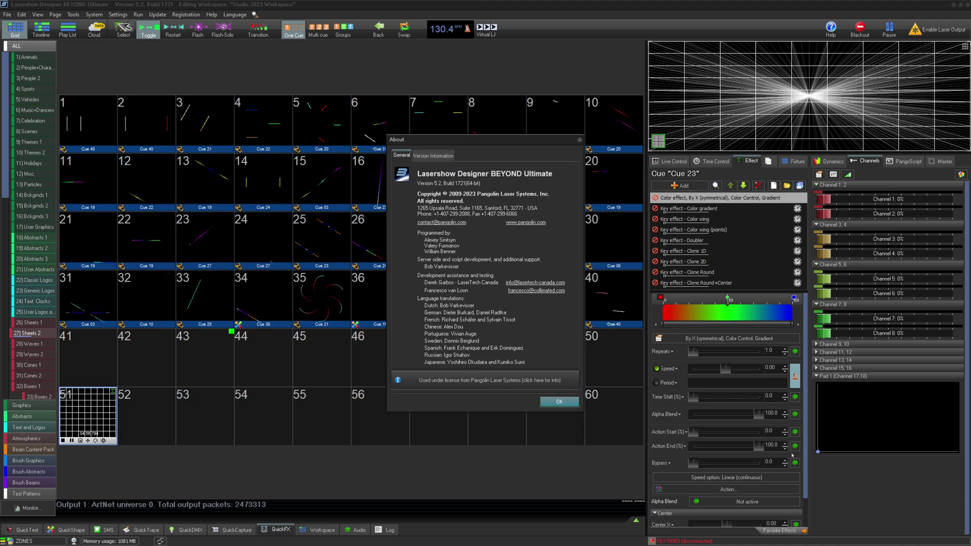
Dismiss the BEYOND 5.2 (build 1721) About window to reveal the Studio 2023 Workspace cue grid
click(569, 405)
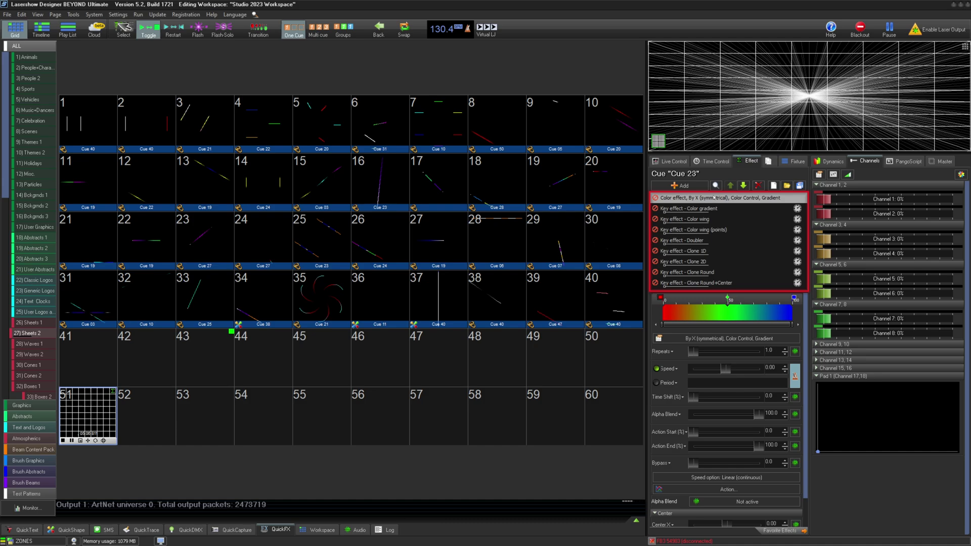
Browse the Add > Key effect submenus for Cue 23
click(680, 186)
mouse_move(705, 207)
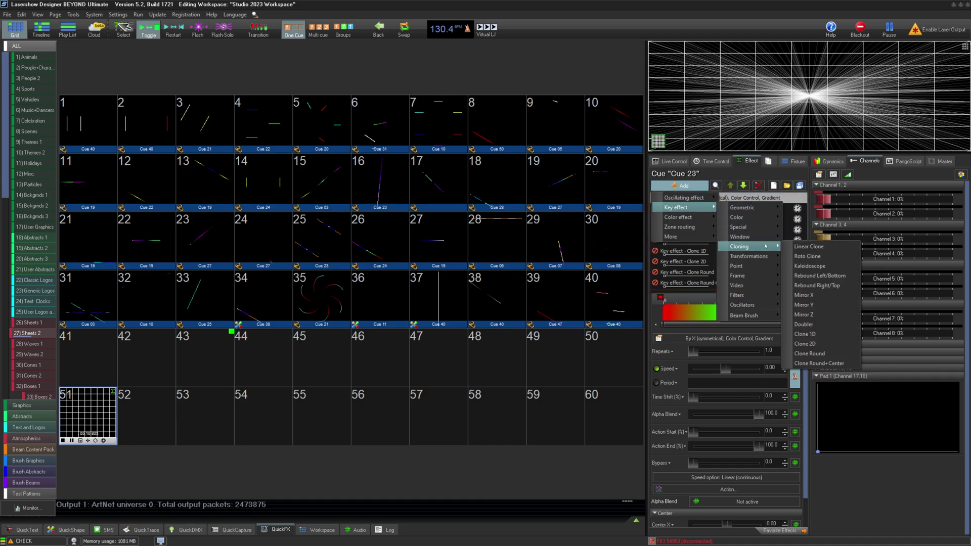
mouse_move(761, 256)
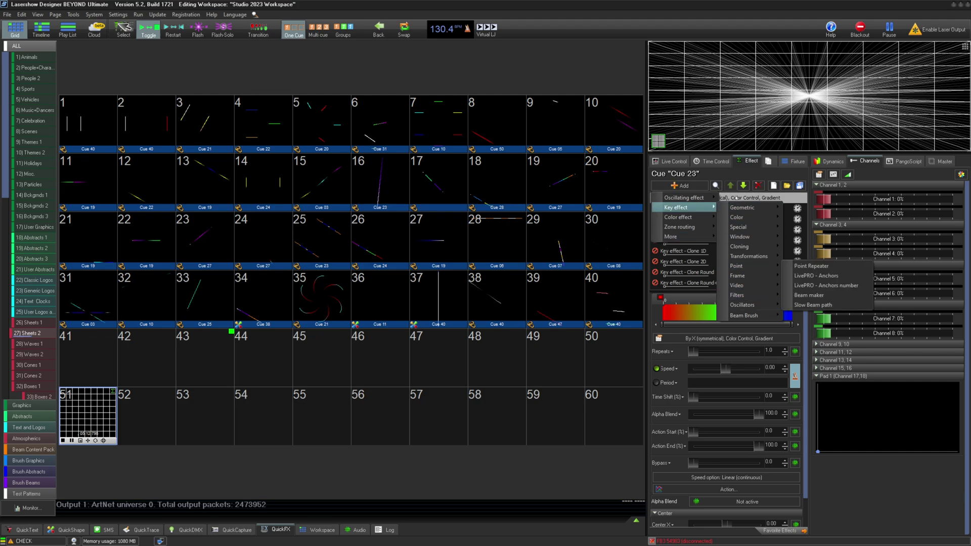
Search effects by name, trying 'g' and 'rotatio' before settling on 'colo'
click(715, 185)
text(geom)
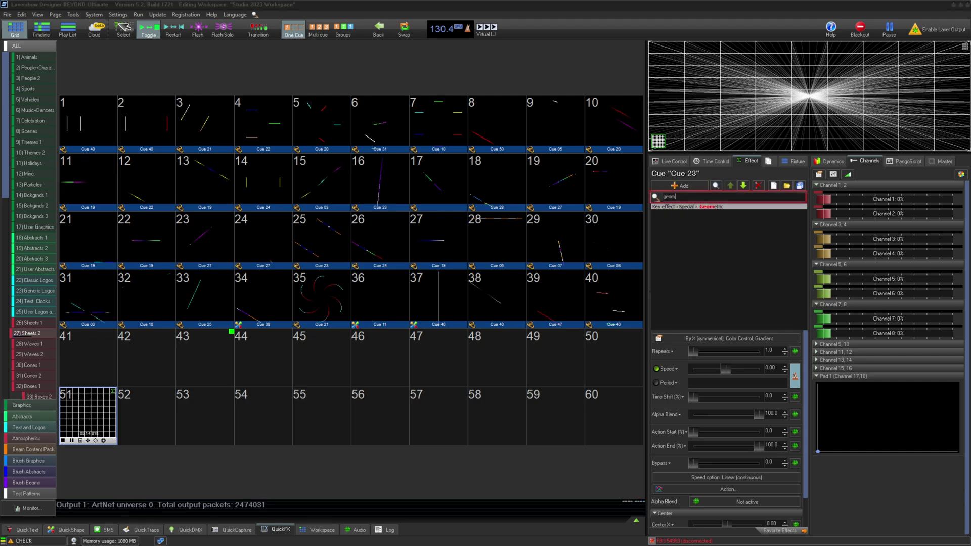
key(BackSpace)
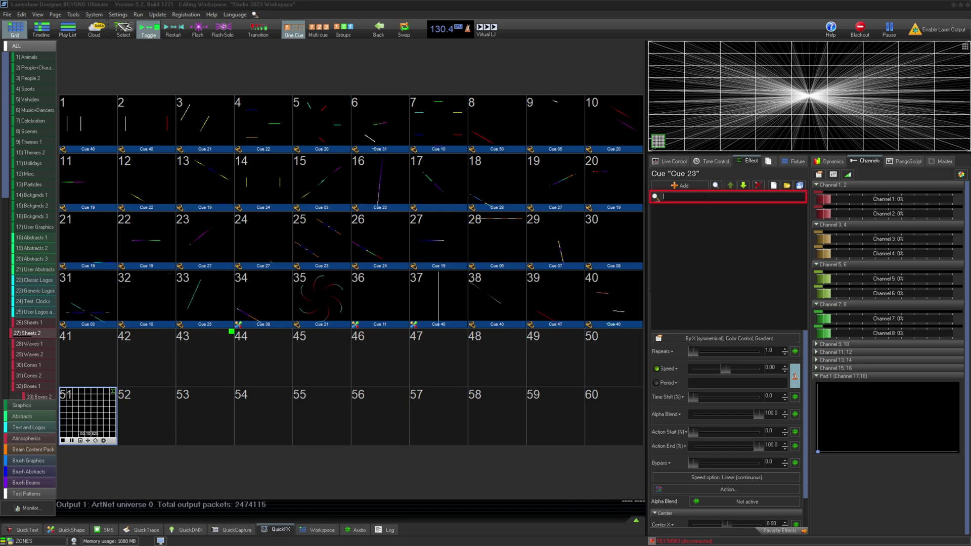
text(r)
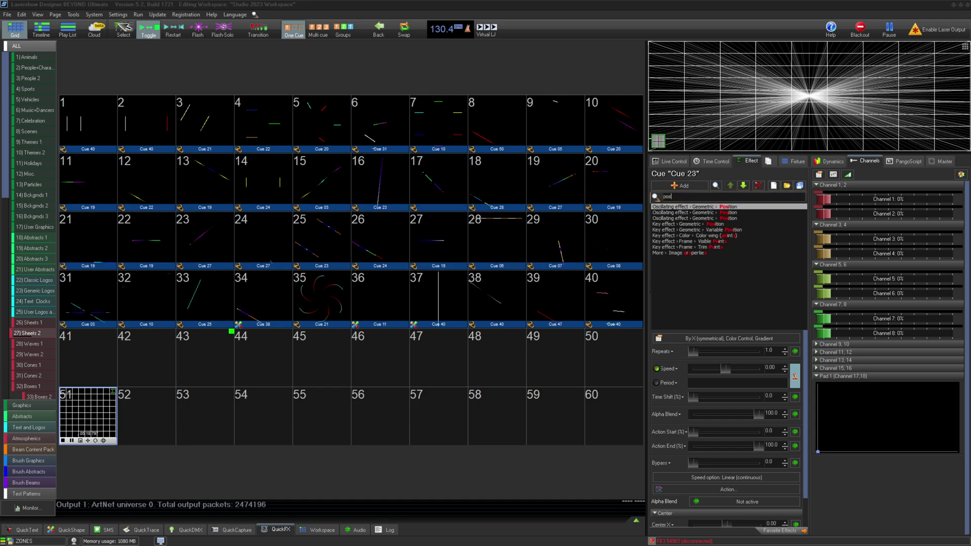
text(otatio)
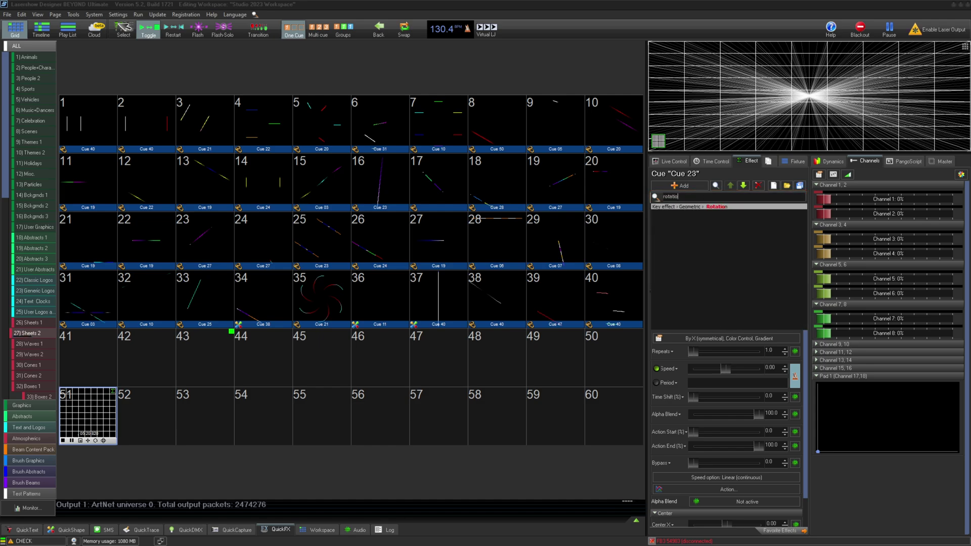
key(BackSpace)
key(BackSpace)
key(BackSpace)
key(BackSpace)
key(BackSpace)
key(BackSpace)
key(BackSpace)
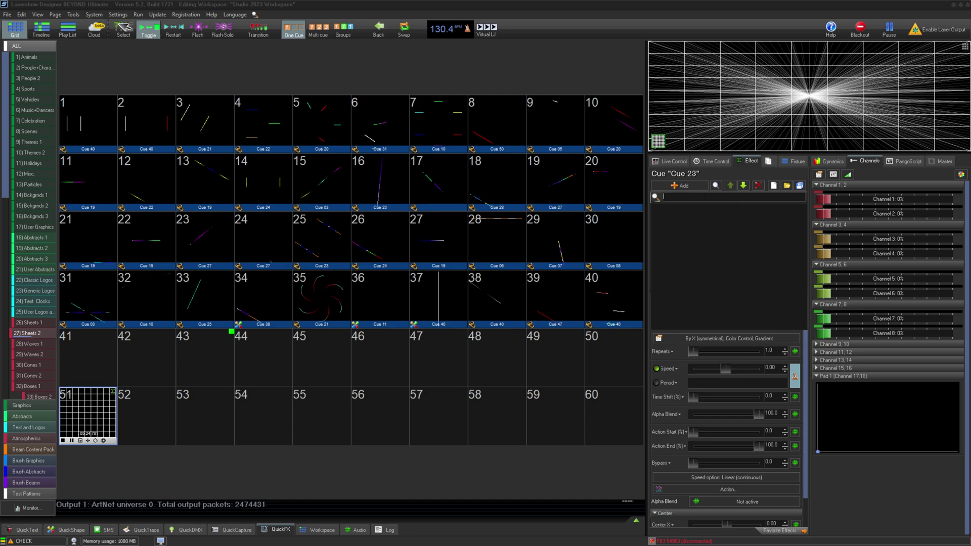
text(colo)
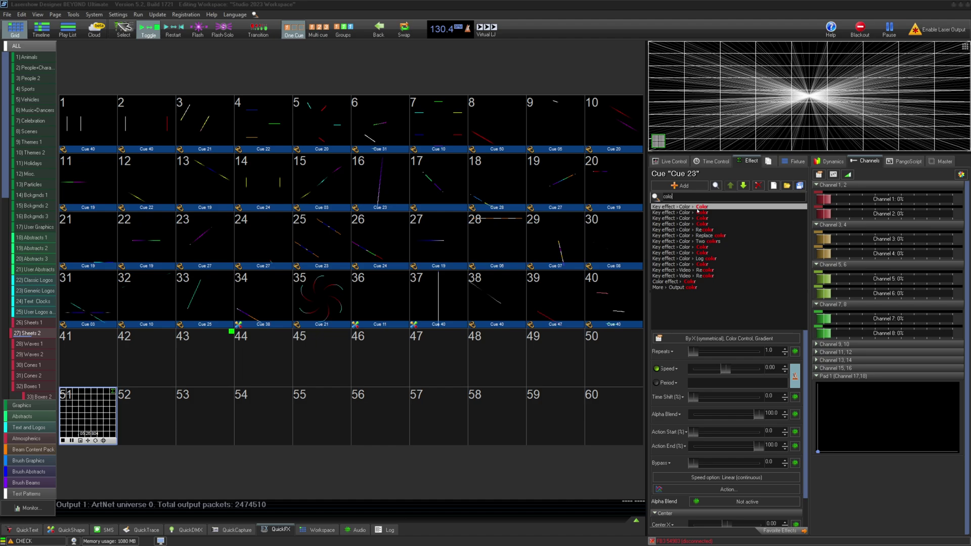
Close the search, play Cue 23, and try the By Y and By Z symmetrical gradients
click(697, 206)
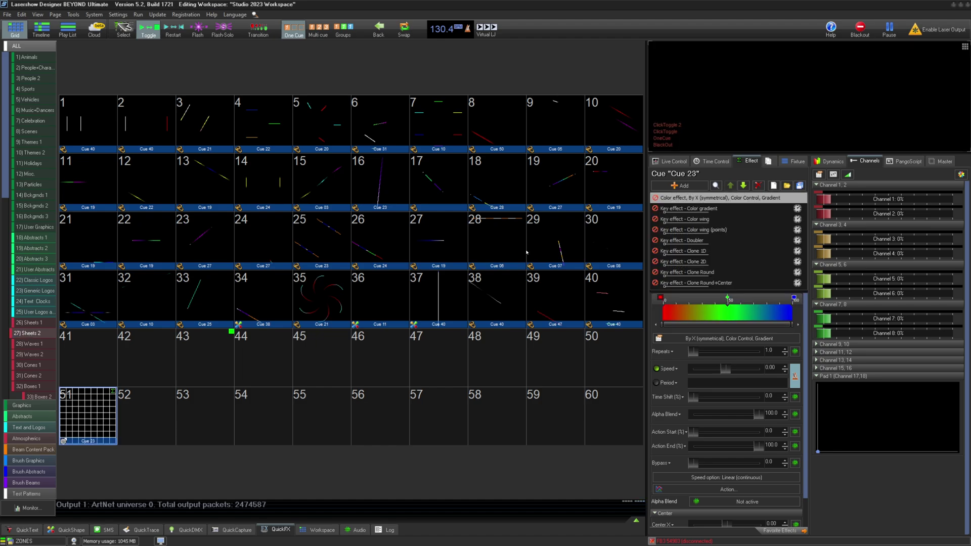
click(88, 426)
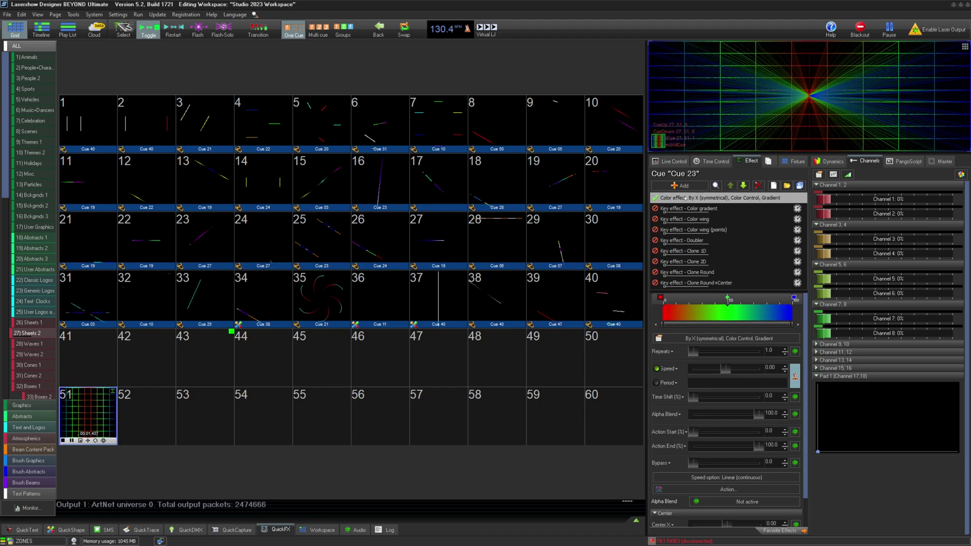
click(728, 338)
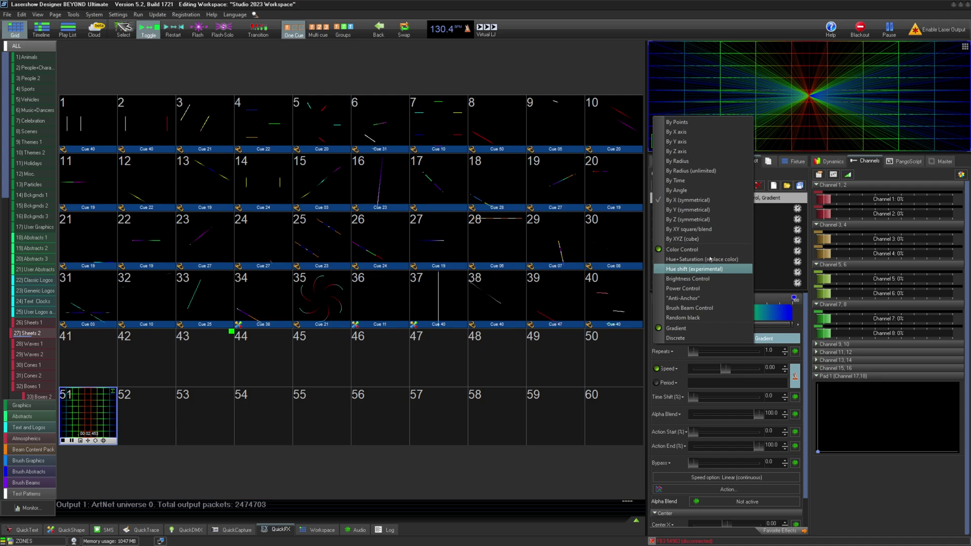
click(706, 210)
click(728, 338)
click(706, 219)
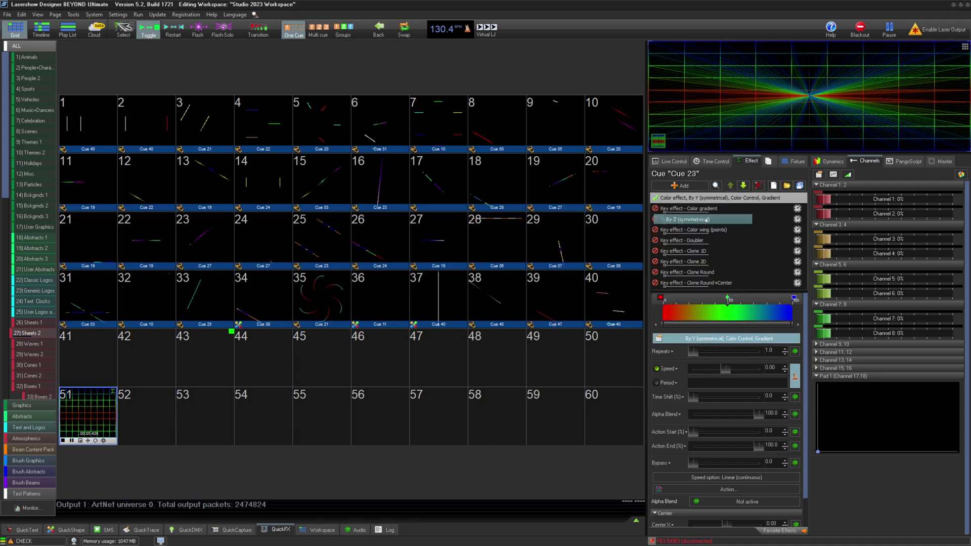
Try By XY square and By XYZ cube, return to By X (symmetrical), then disable the colour effect
click(728, 338)
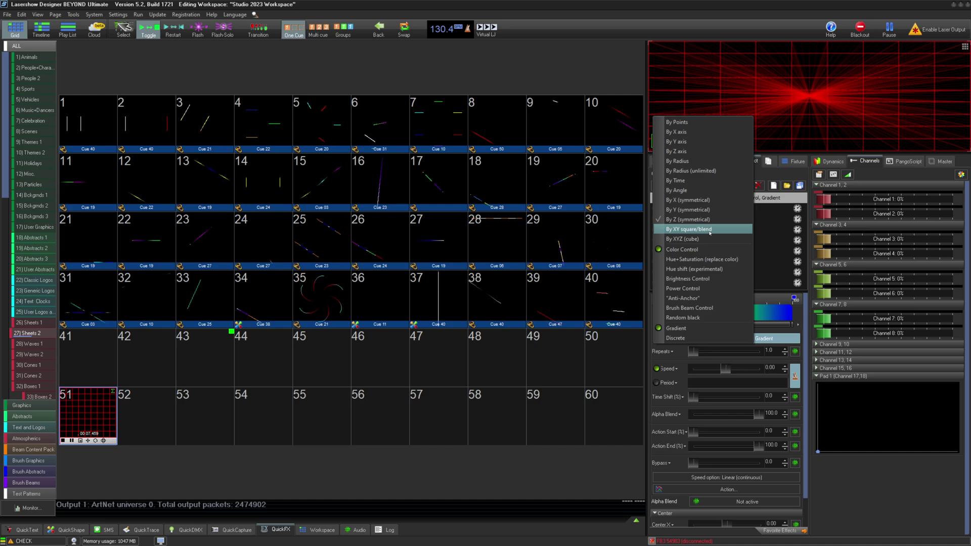
click(710, 231)
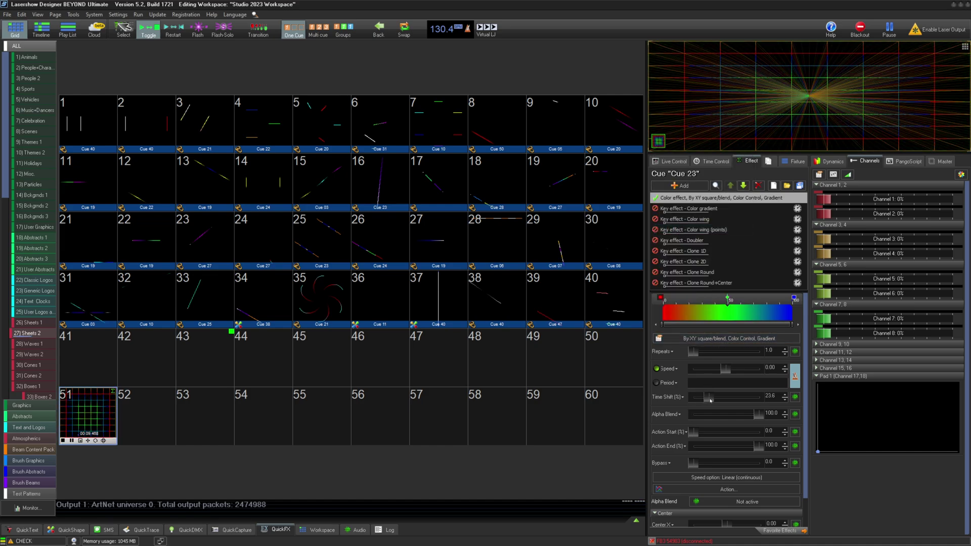
click(710, 338)
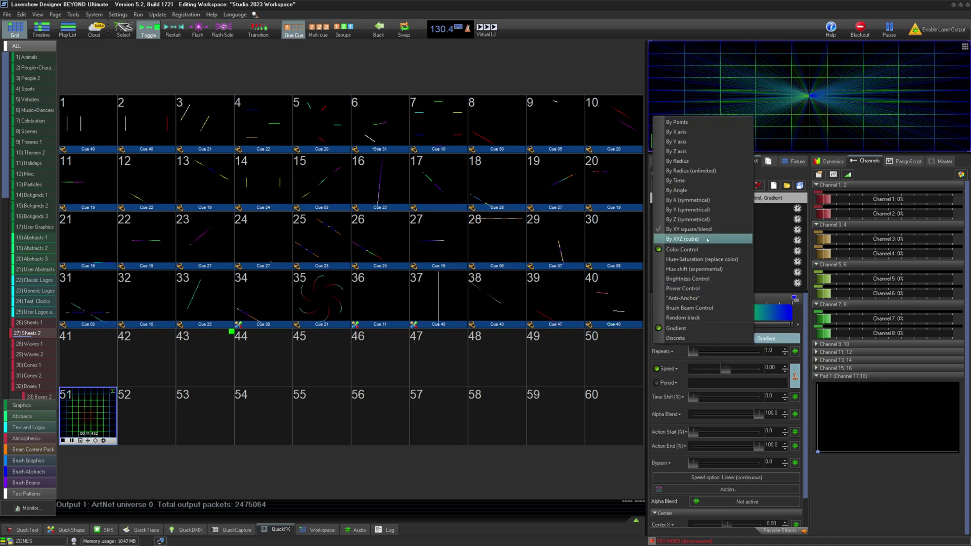
click(688, 239)
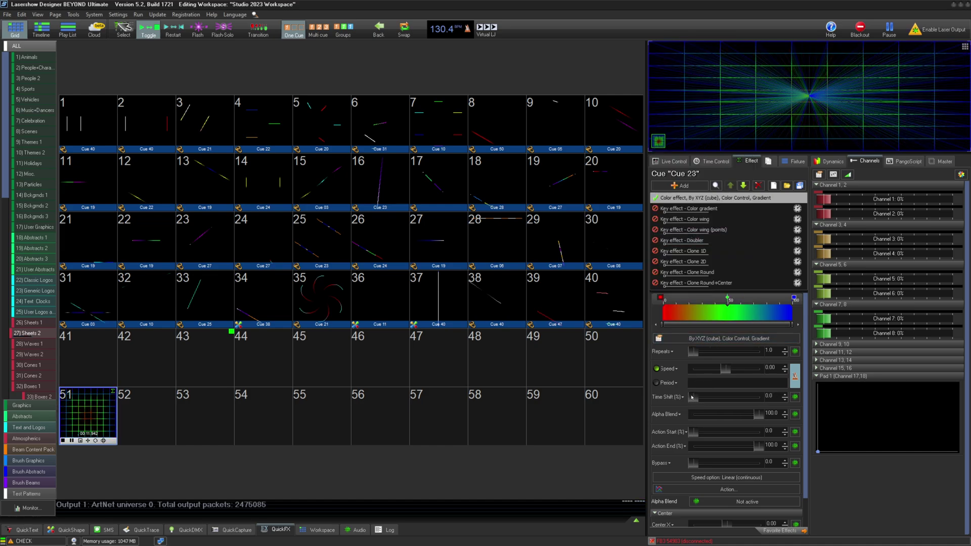
click(710, 333)
click(693, 199)
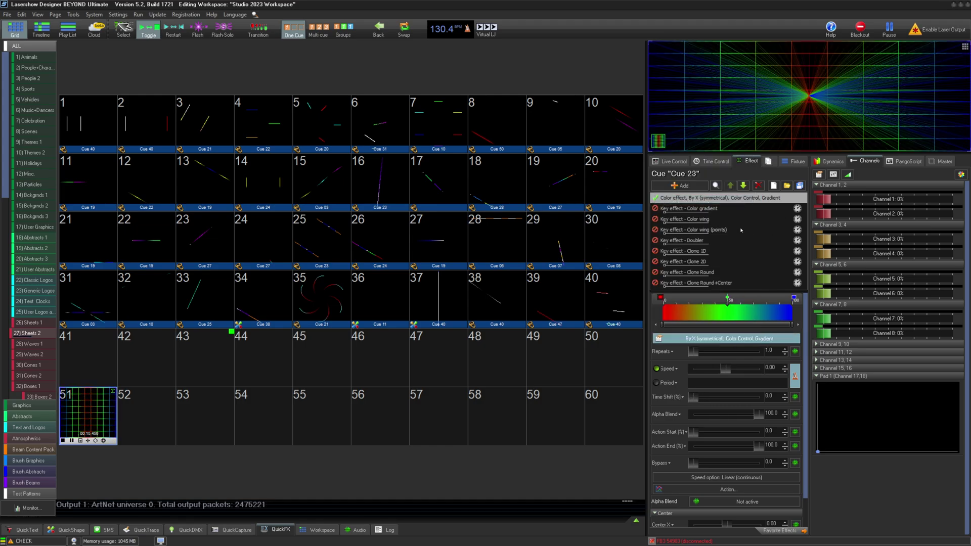
click(656, 198)
Enable Color gradient, step through Color wing and Color wing (points), then switch it off
click(673, 209)
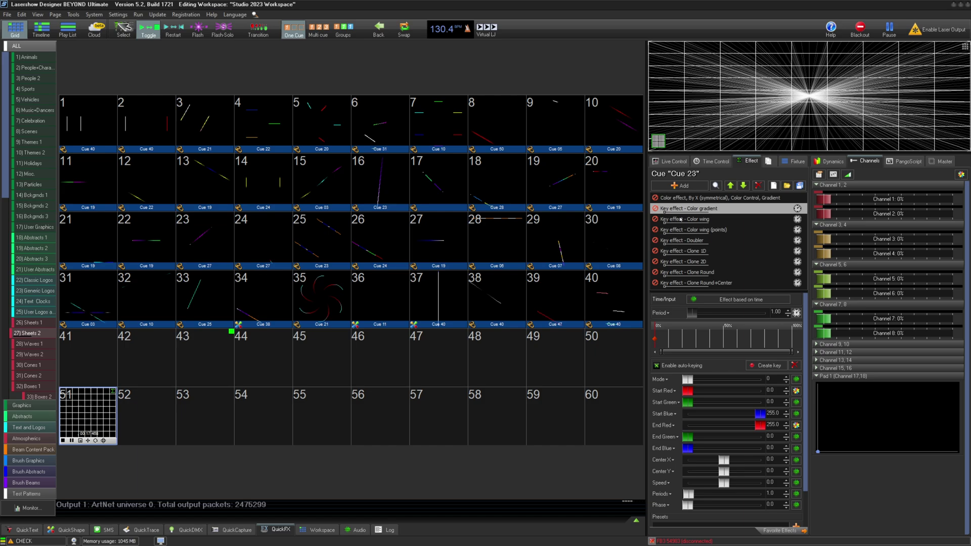
click(656, 209)
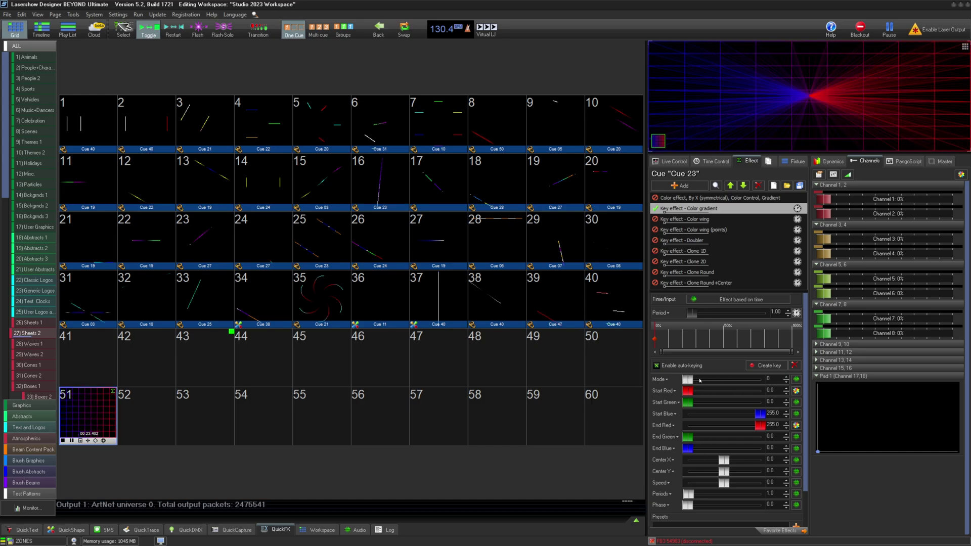
key(Down)
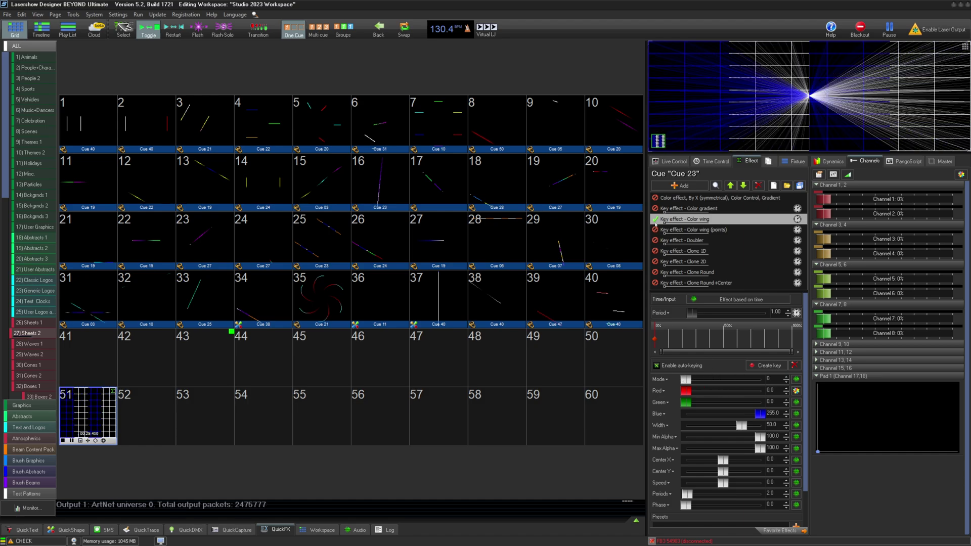
click(657, 229)
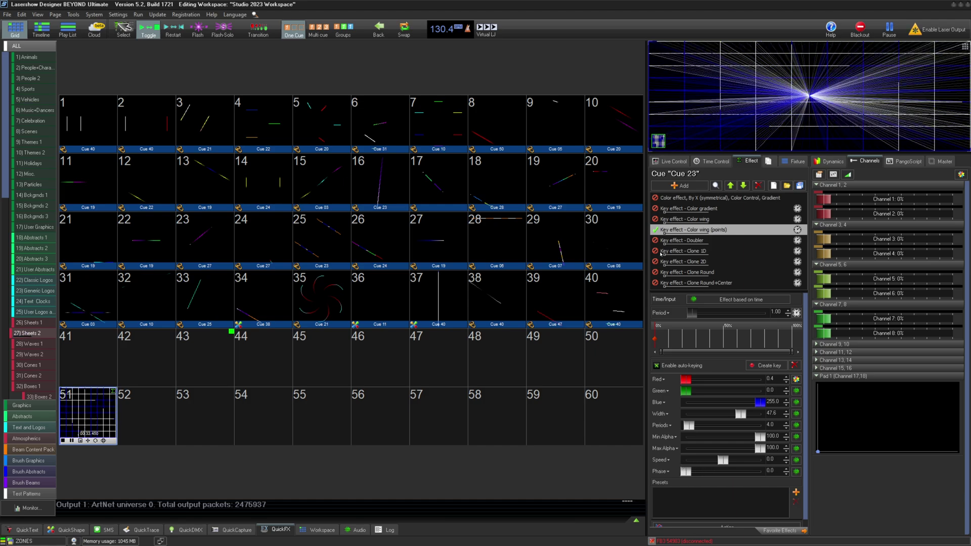
click(656, 230)
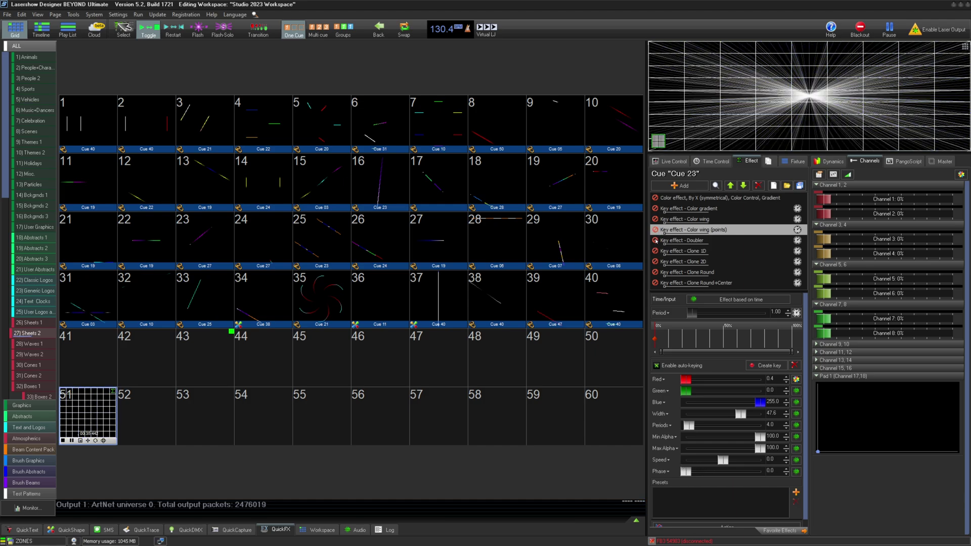
Audition Doubler (wider, shorter copies), Clone 1D, Clone 2D, Clone Round and Clone Round+Center, ending disabled
click(656, 241)
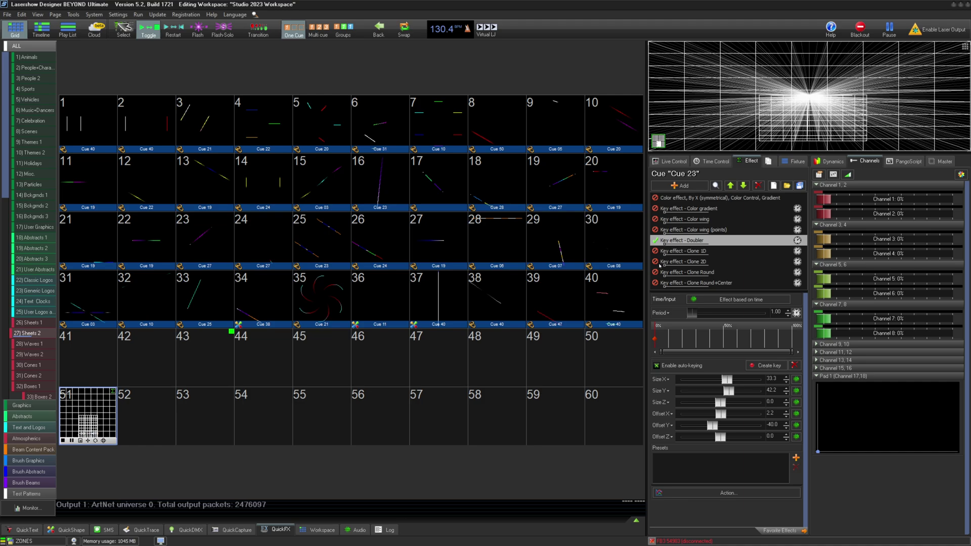
drag(728, 383, 726, 391)
click(655, 251)
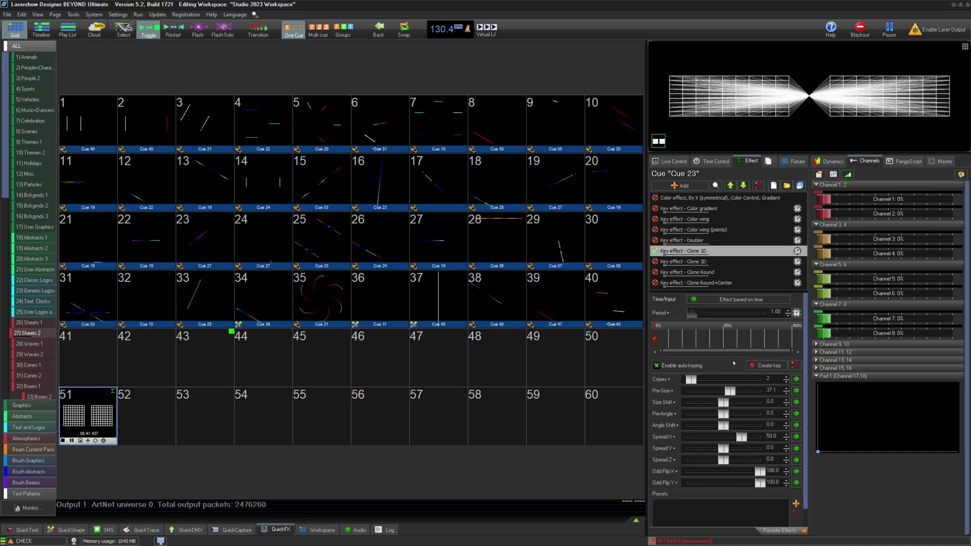
click(655, 262)
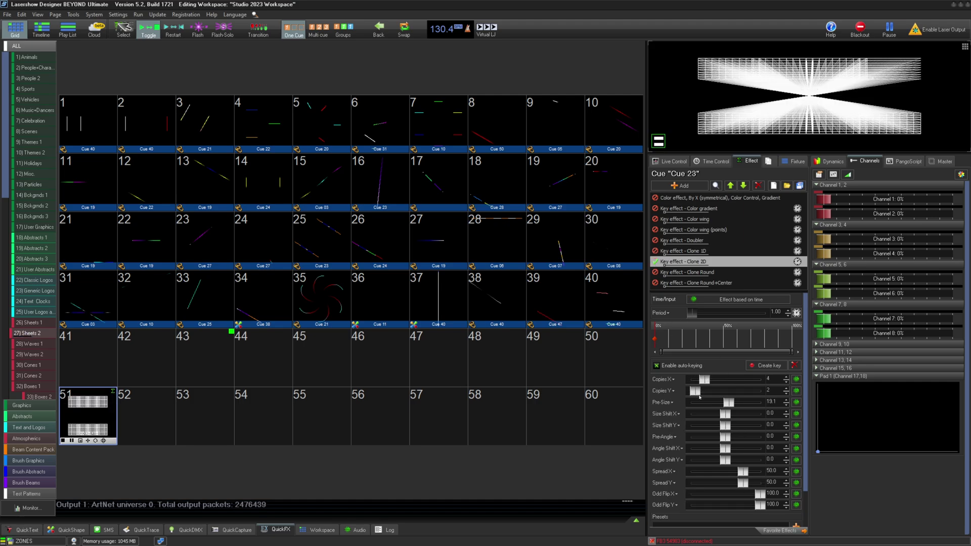
click(656, 272)
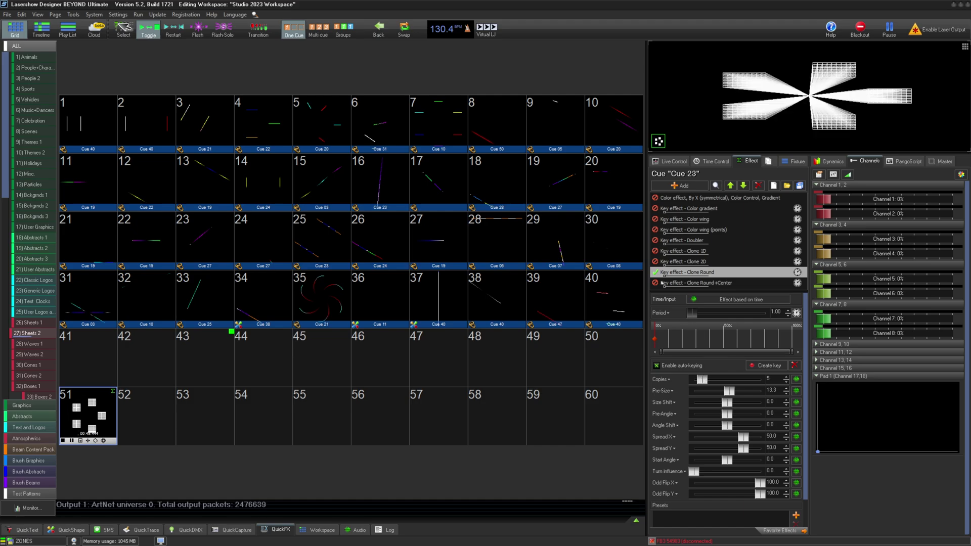
click(656, 283)
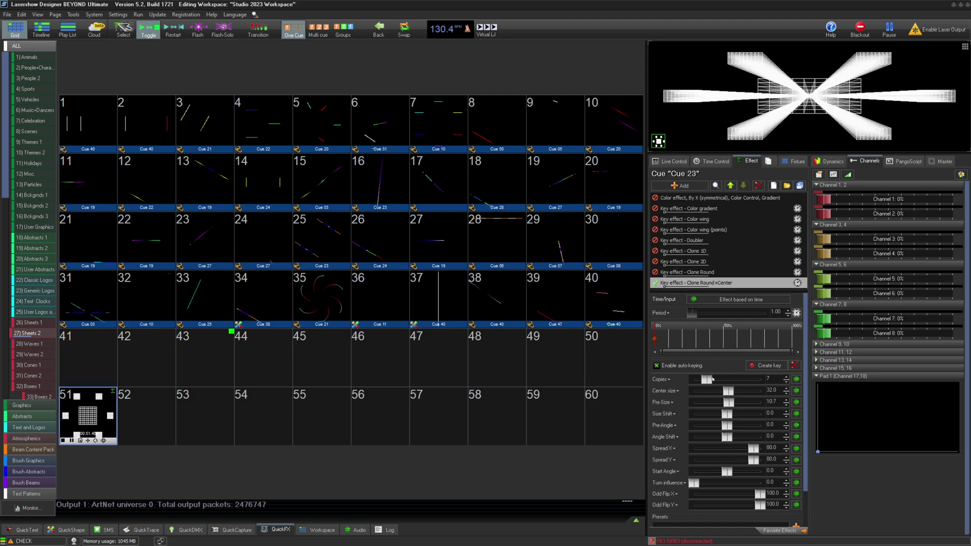
click(656, 283)
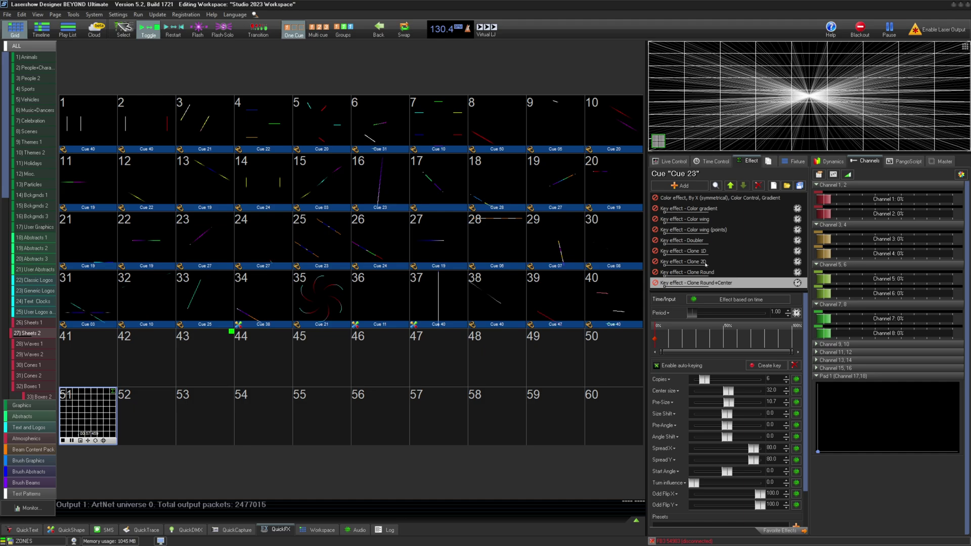
Add the Clone Round+Center key effect to Cue 23 and bring up the Settings menu
click(680, 186)
mouse_move(688, 207)
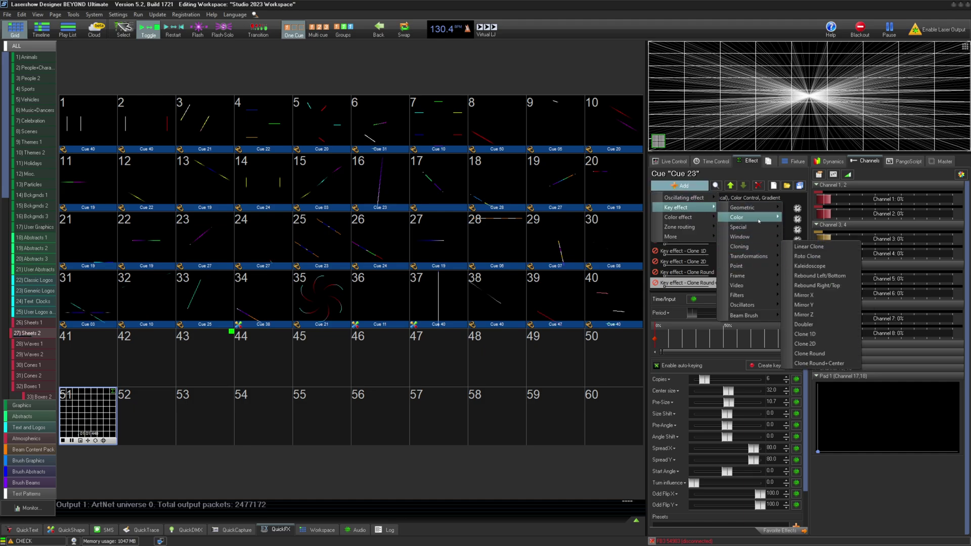
click(819, 363)
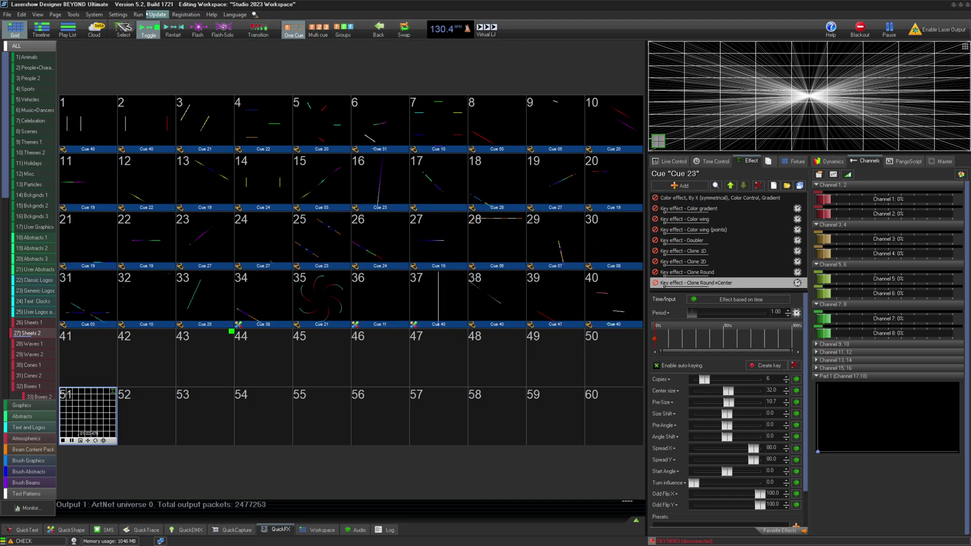
click(117, 14)
Switch the Test zone's geometric correction to Free-form Mesh and reset it with Auto
click(142, 34)
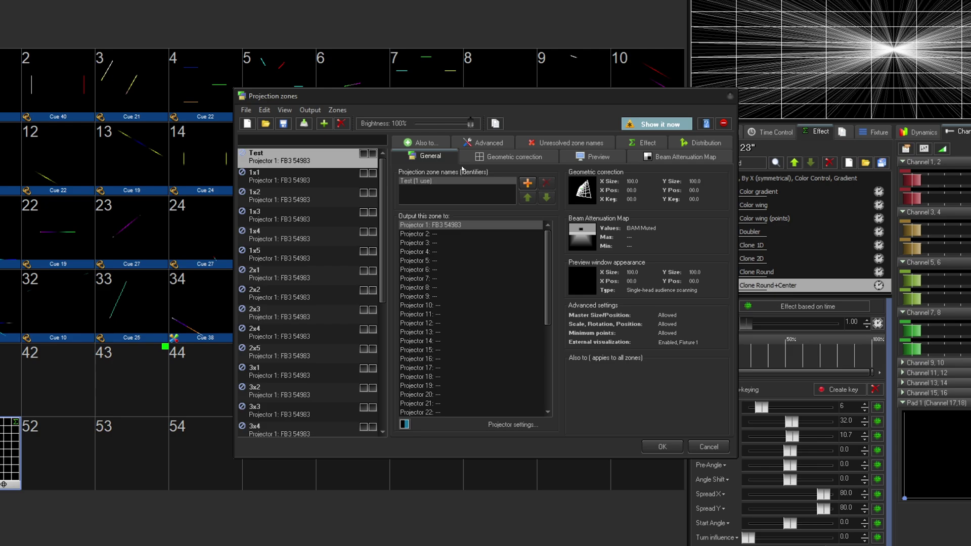
click(516, 157)
click(612, 171)
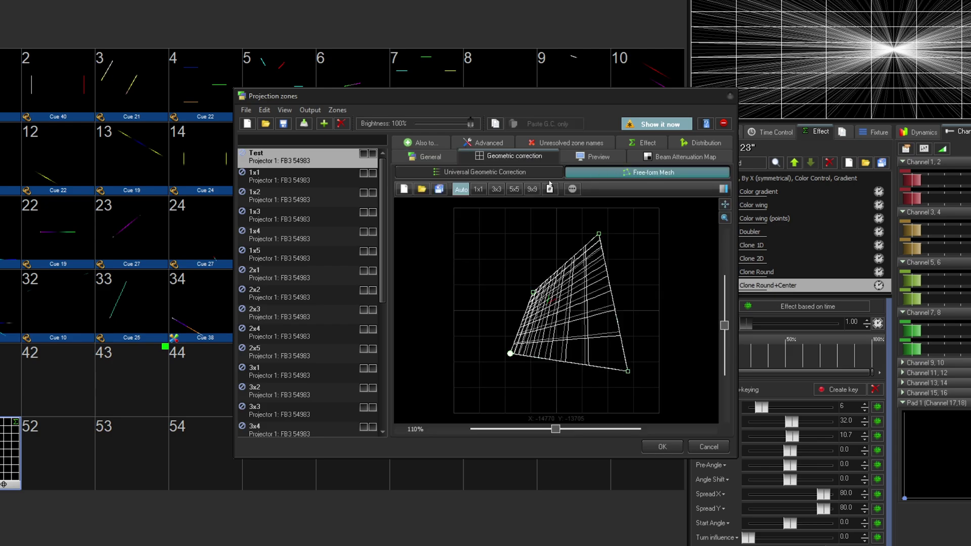
click(460, 190)
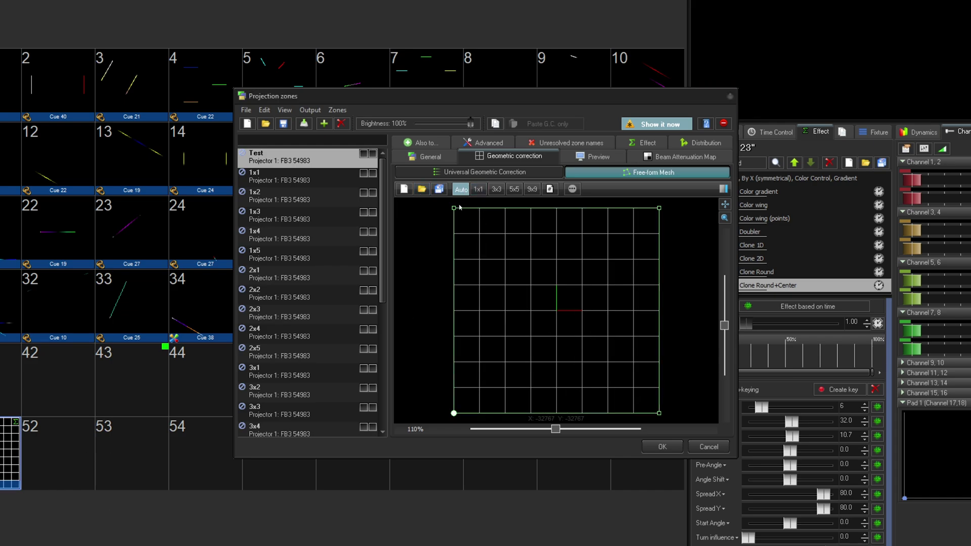
Drag all four mesh corners inward into a skewed quadrilateral
drag(454, 208, 534, 280)
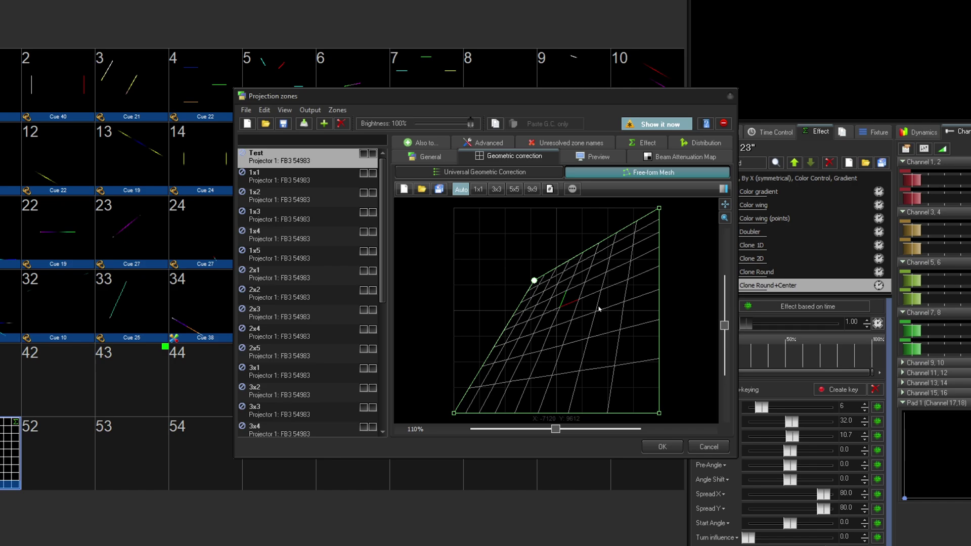
drag(659, 208, 597, 226)
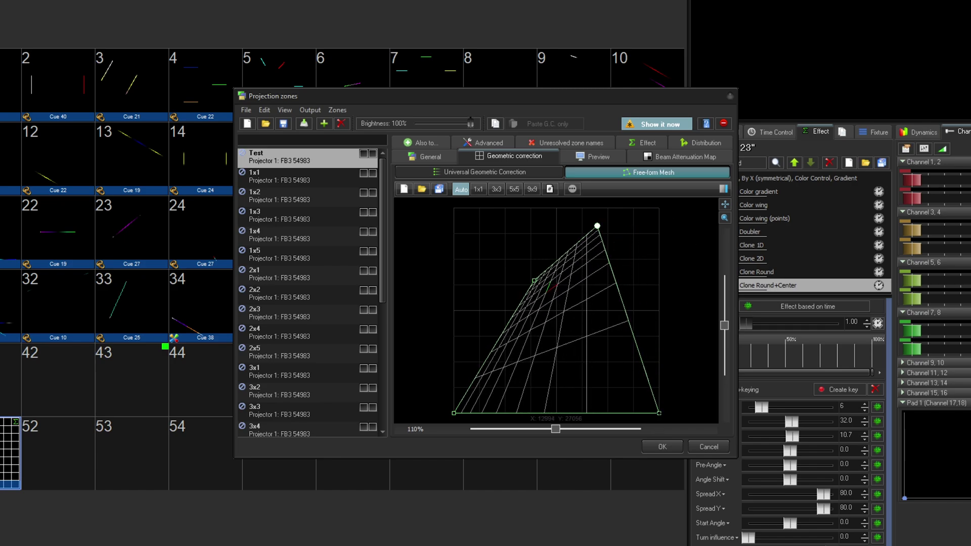
drag(659, 413, 604, 332)
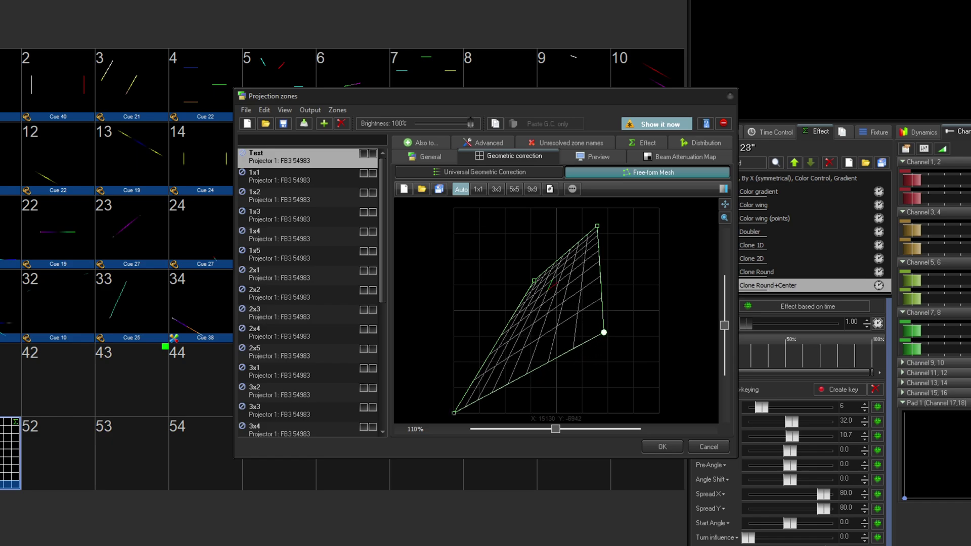
drag(454, 413, 496, 340)
Toggle mesh subdivision between 1x1 and Auto, then fine-tune the bottom-right and left-edge points
click(473, 190)
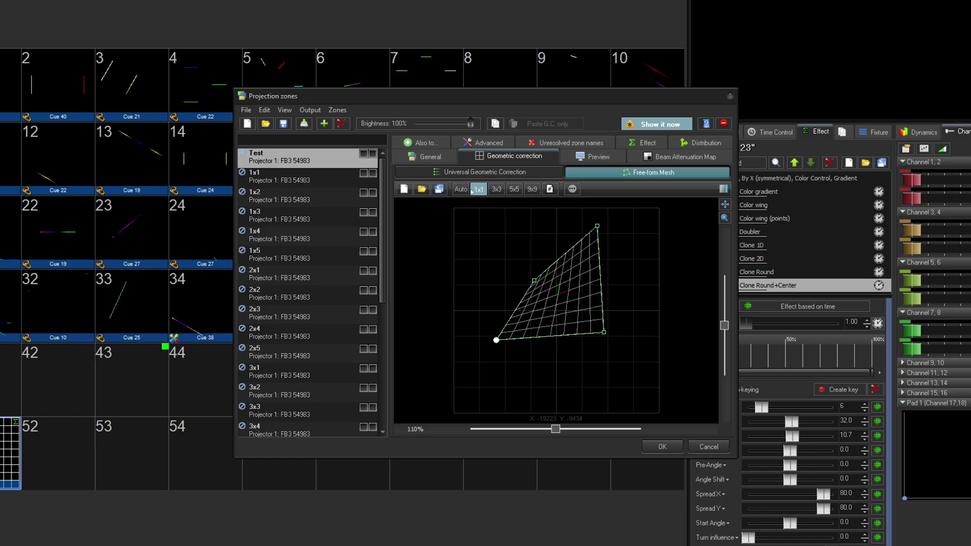
click(460, 190)
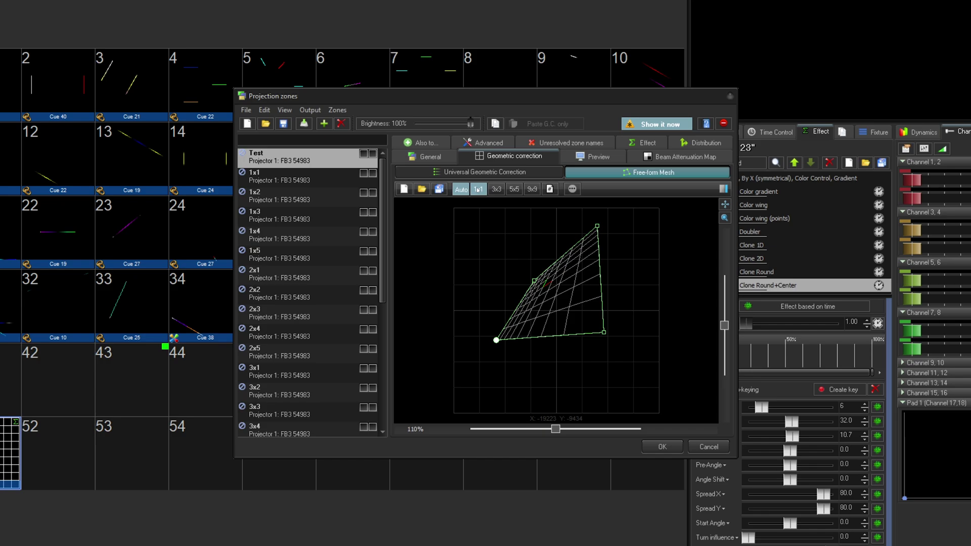
click(478, 191)
click(464, 190)
drag(604, 332, 615, 360)
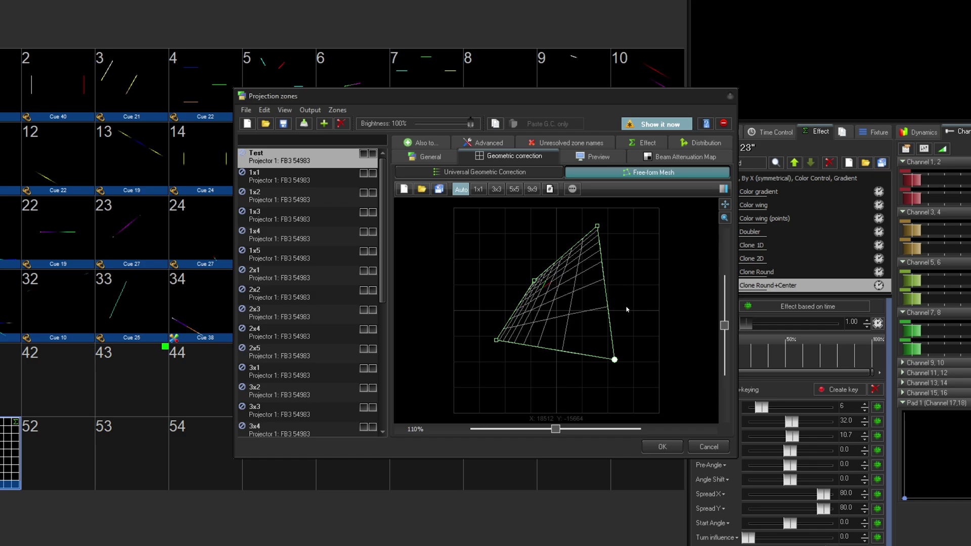
drag(534, 281, 530, 268)
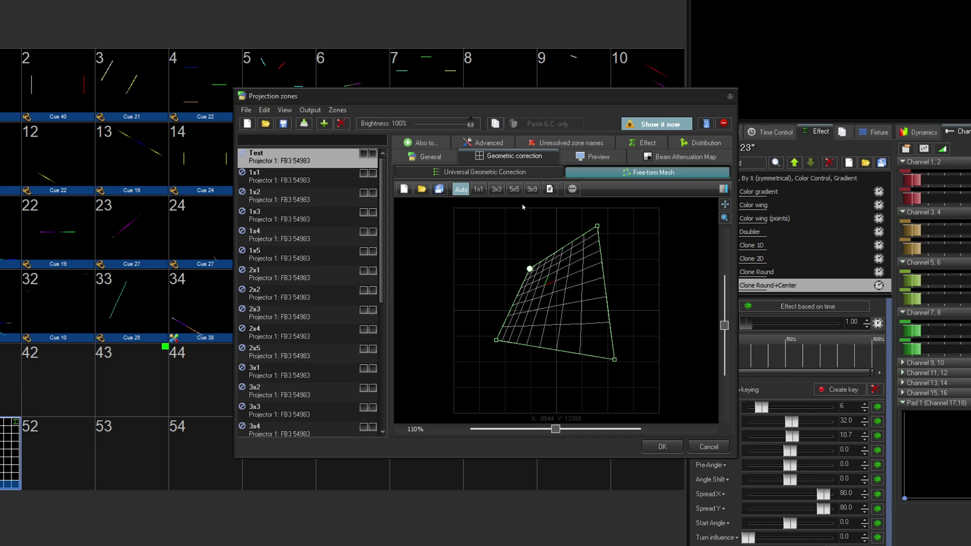
Paint a rectangular 0-to-100 brightness gradient on the Test zone's beam attenuation map
click(685, 156)
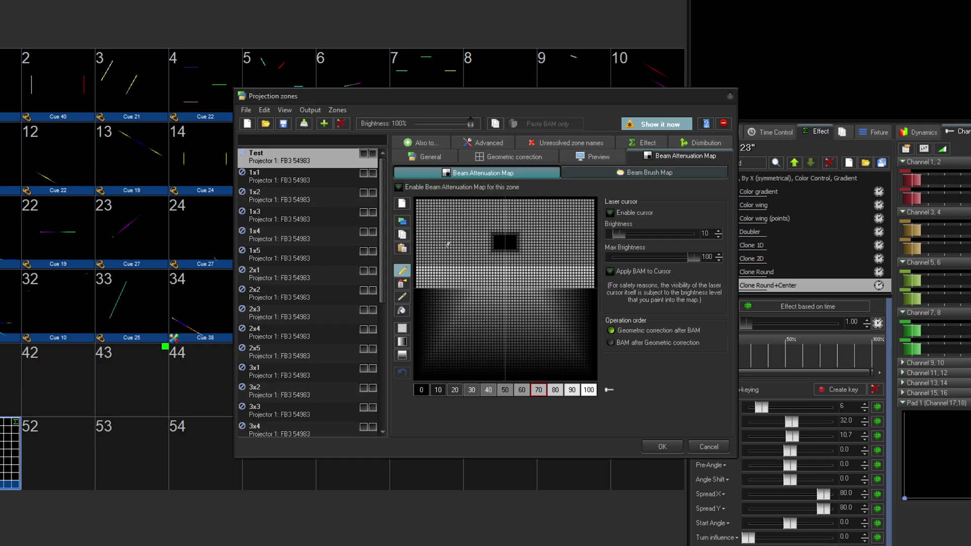
click(404, 343)
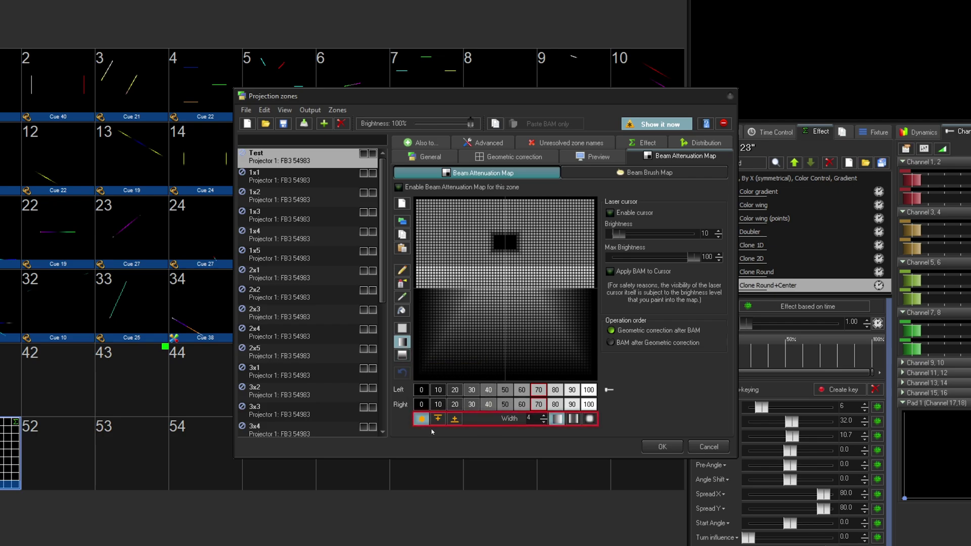
click(423, 389)
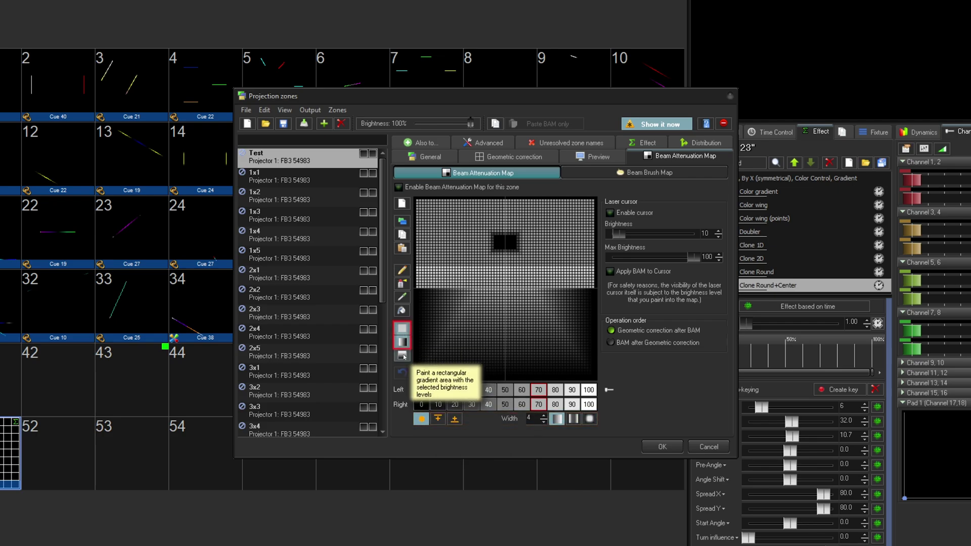
click(585, 405)
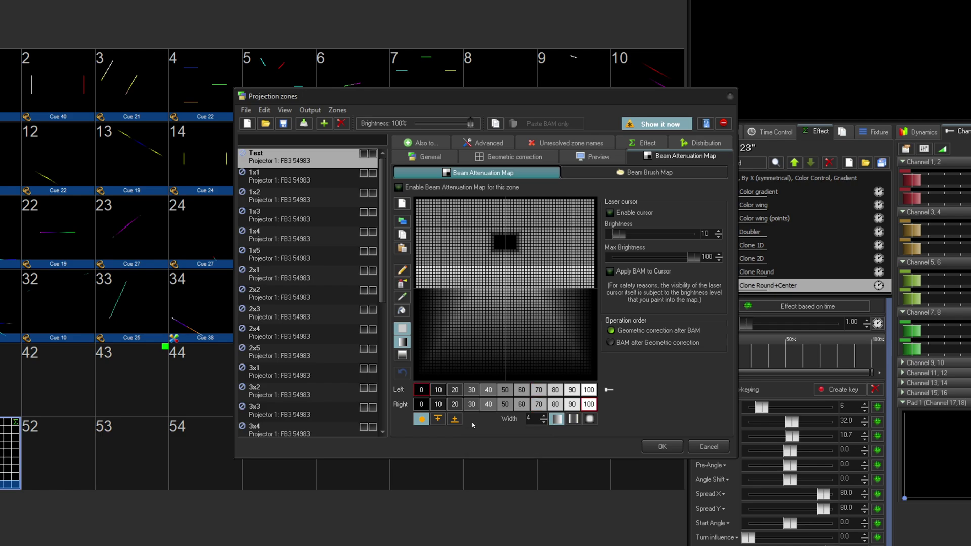
drag(429, 213, 575, 322)
Try highest- and lowest-wins mixing, plus left-to-right and four-sided gradient shapes
click(437, 419)
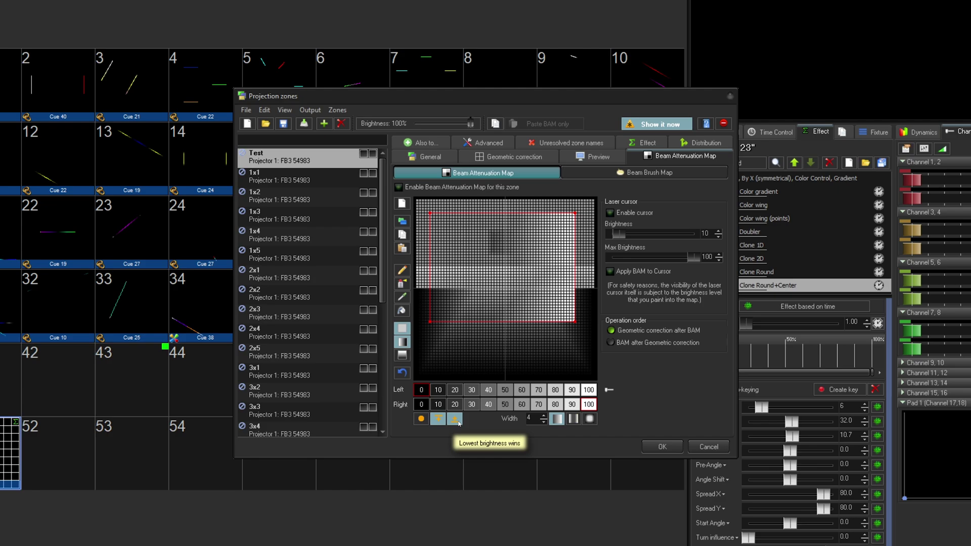
click(458, 423)
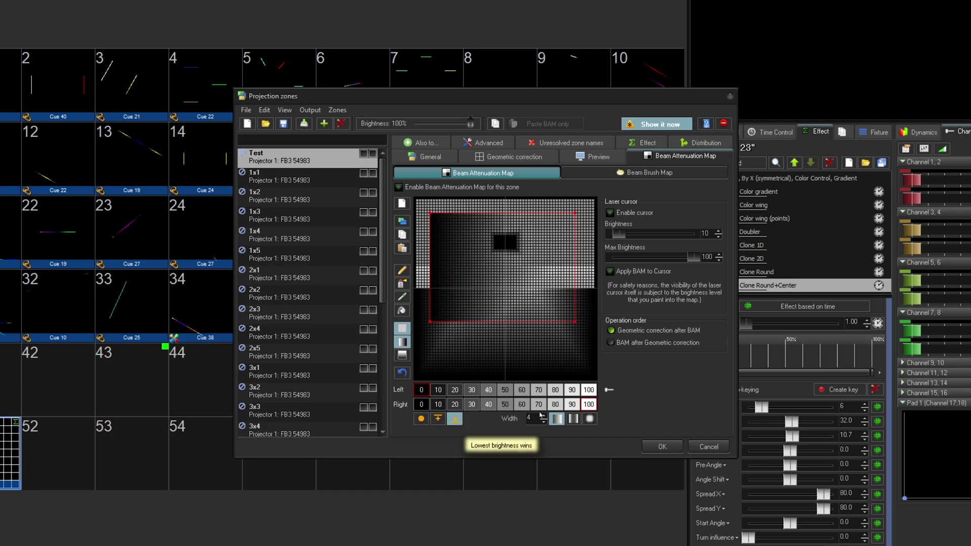
click(573, 419)
click(590, 419)
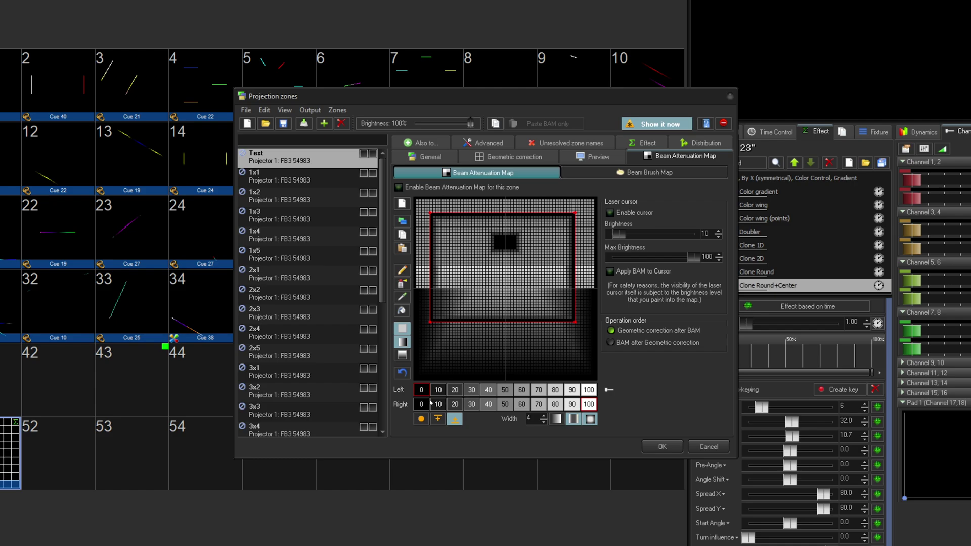
Compare direct and lowest-wins mixing and the last gradient shape, then discard all zone changes
click(438, 419)
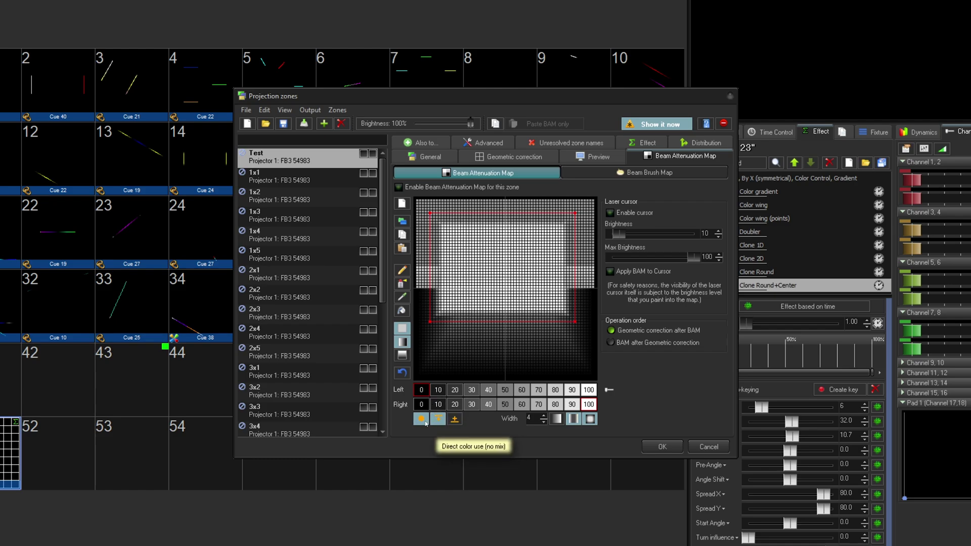
click(422, 419)
click(451, 419)
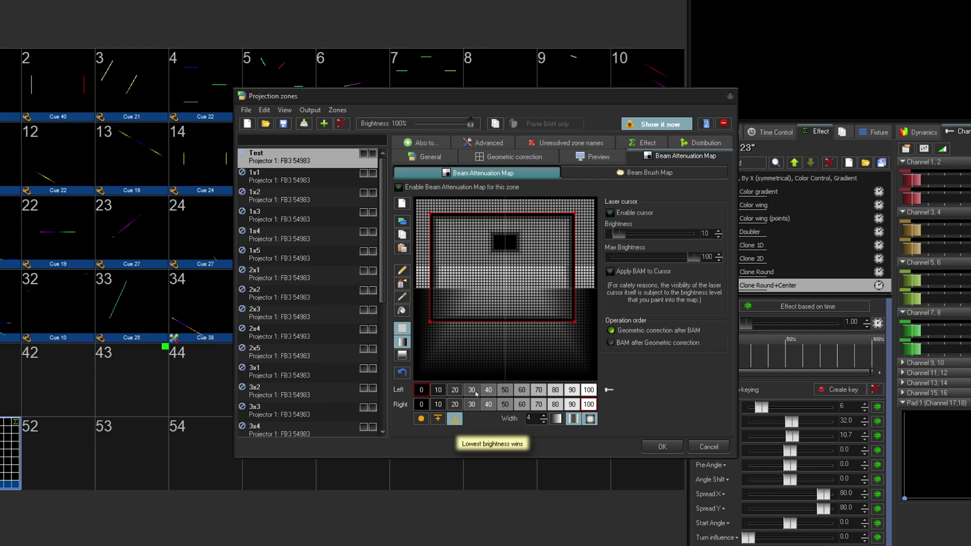
click(589, 419)
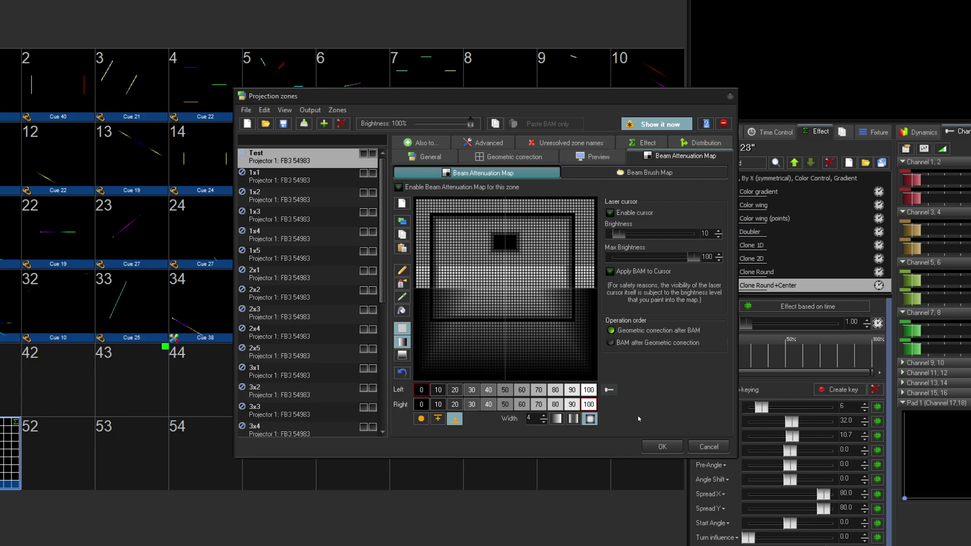
click(708, 447)
click(514, 304)
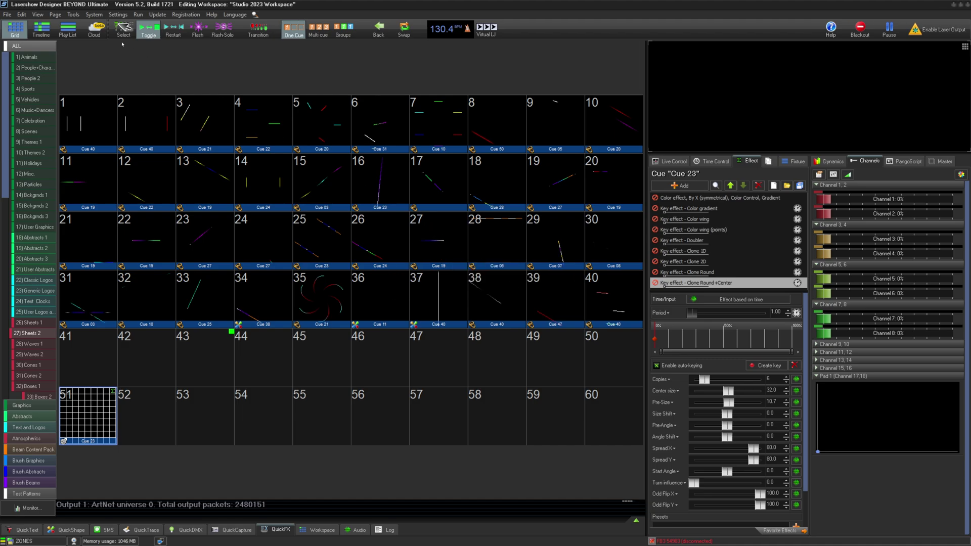
click(117, 14)
click(135, 25)
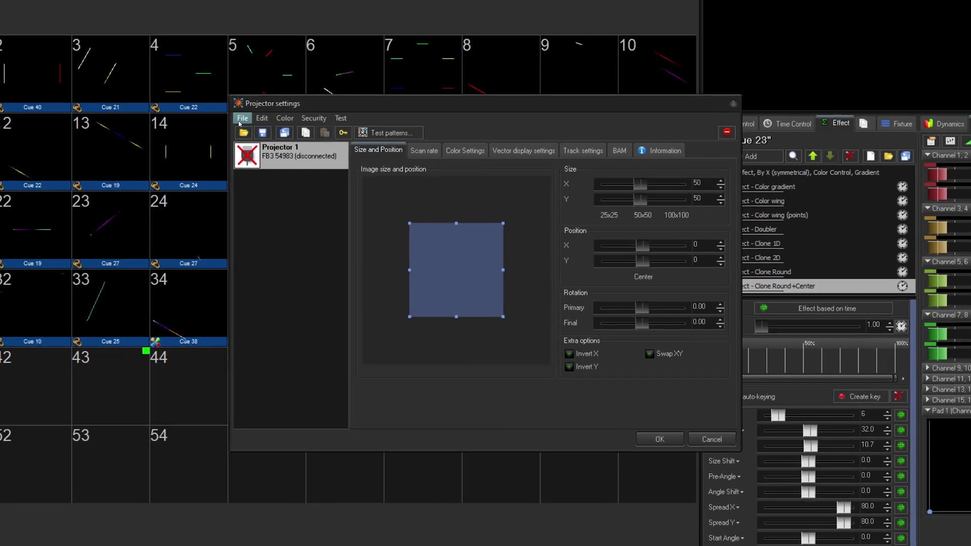
click(302, 155)
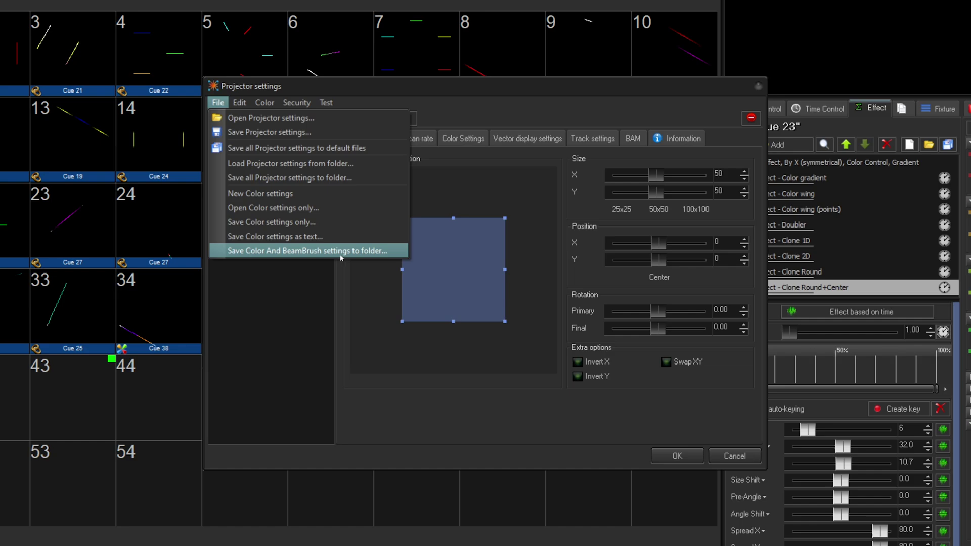
click(677, 459)
click(677, 459)
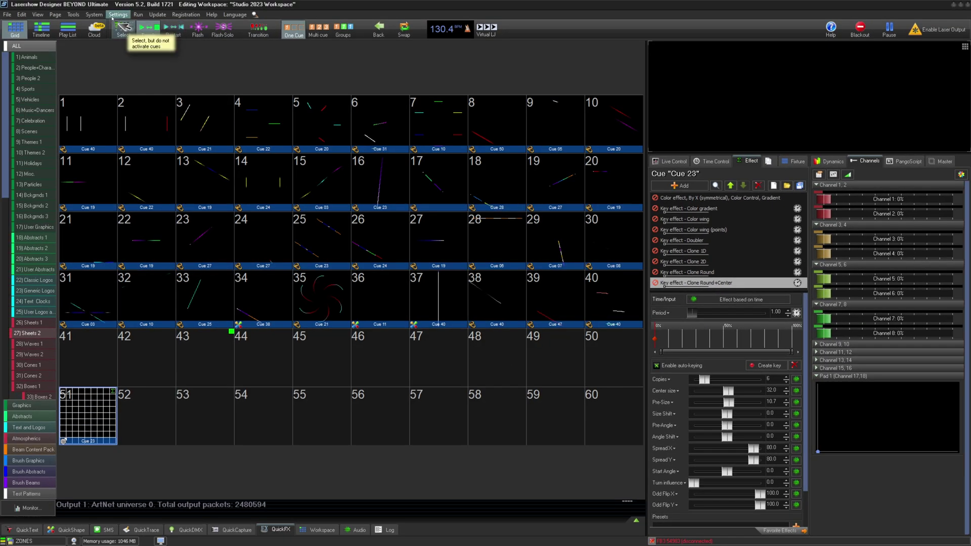
Use global search, trying 'projec', 'zone' and 'targets' before settling on 'distributed'
click(256, 14)
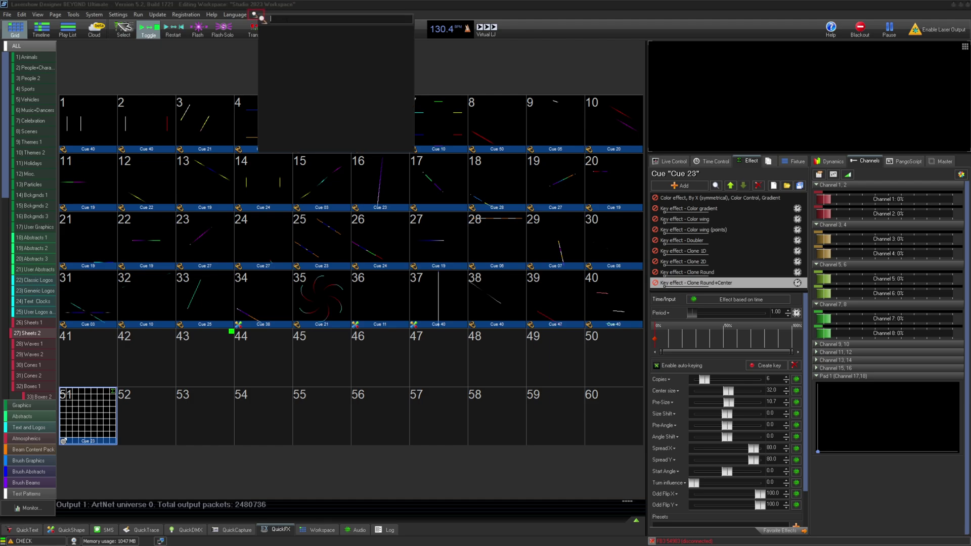
text(projec)
key(BackSpace)
key(BackSpace)
key(BackSpace)
key(BackSpace)
key(BackSpace)
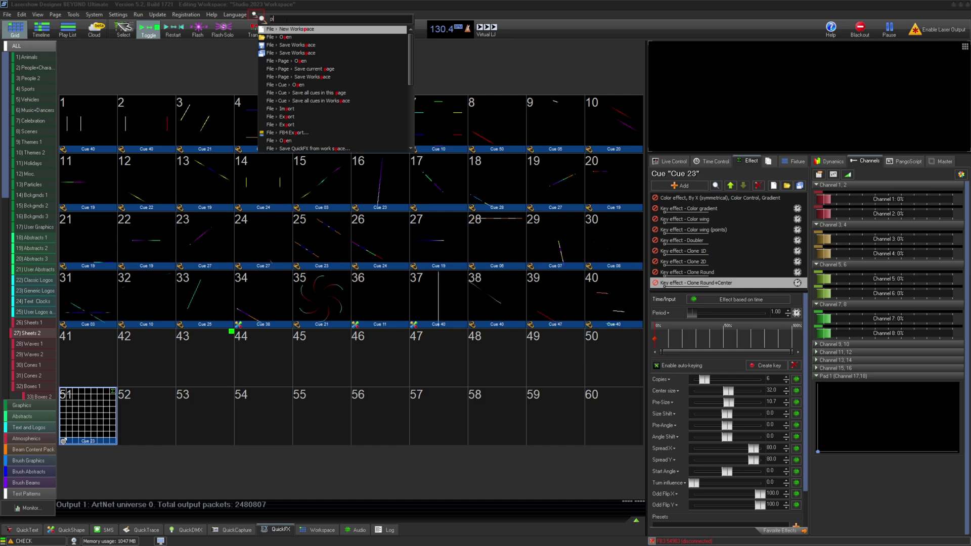
text(zone)
key(BackSpace)
key(BackSpace)
key(BackSpace)
key(BackSpace)
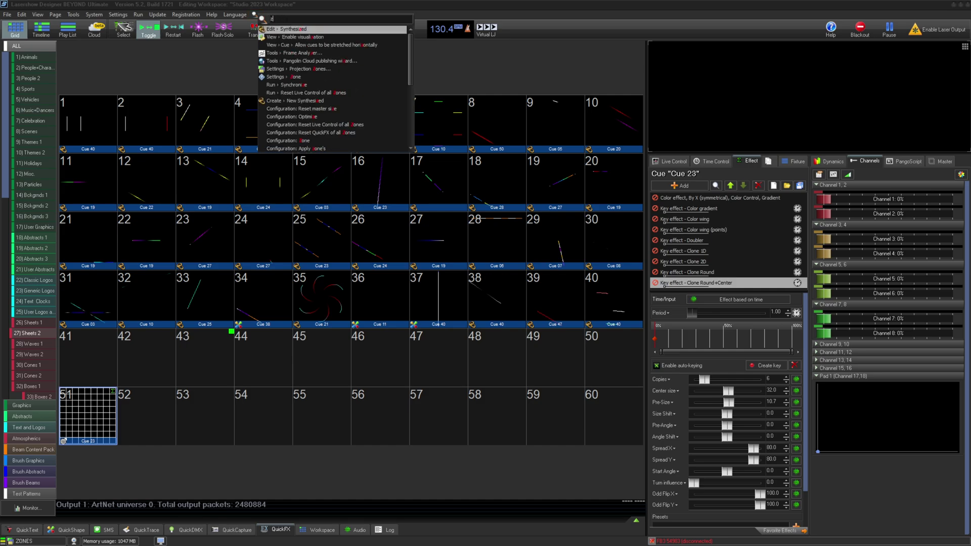
text(targets)
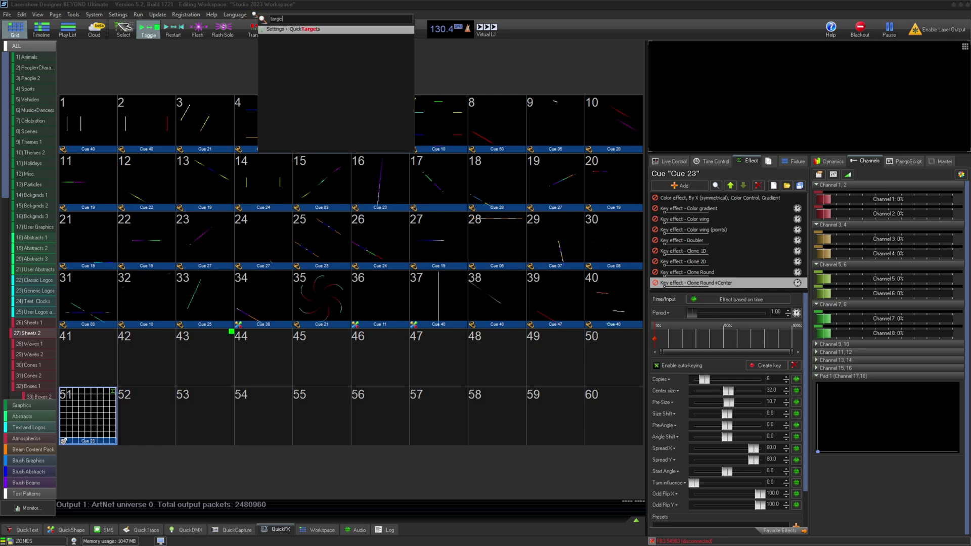
key(BackSpace)
key(BackSpace)
key(BackSpace)
key(BackSpace)
key(BackSpace)
key(BackSpace)
key(BackSpace)
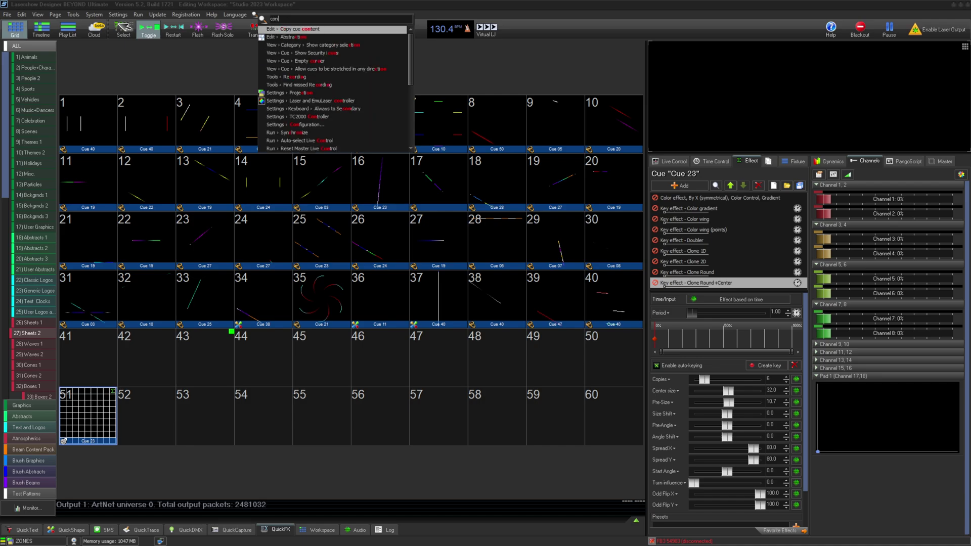
text(dis)
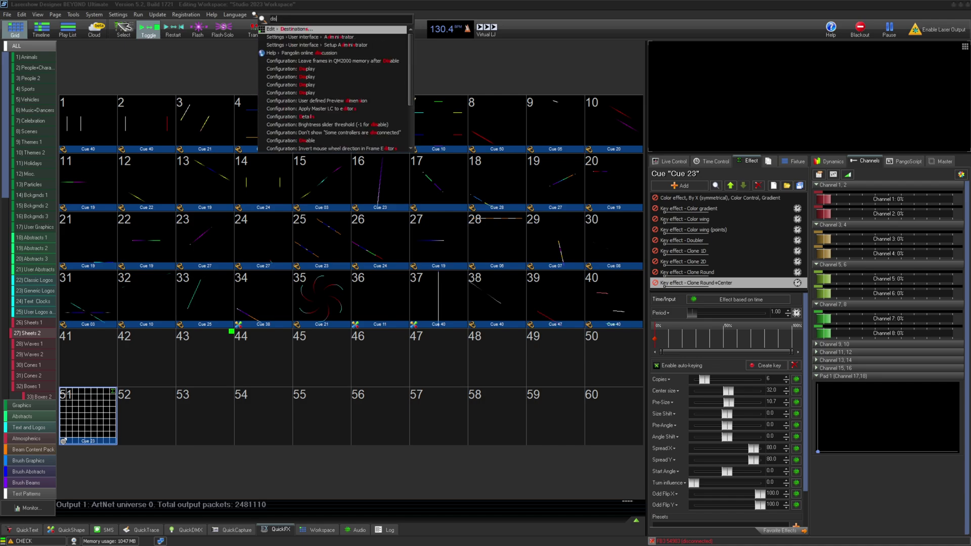
text(tributed)
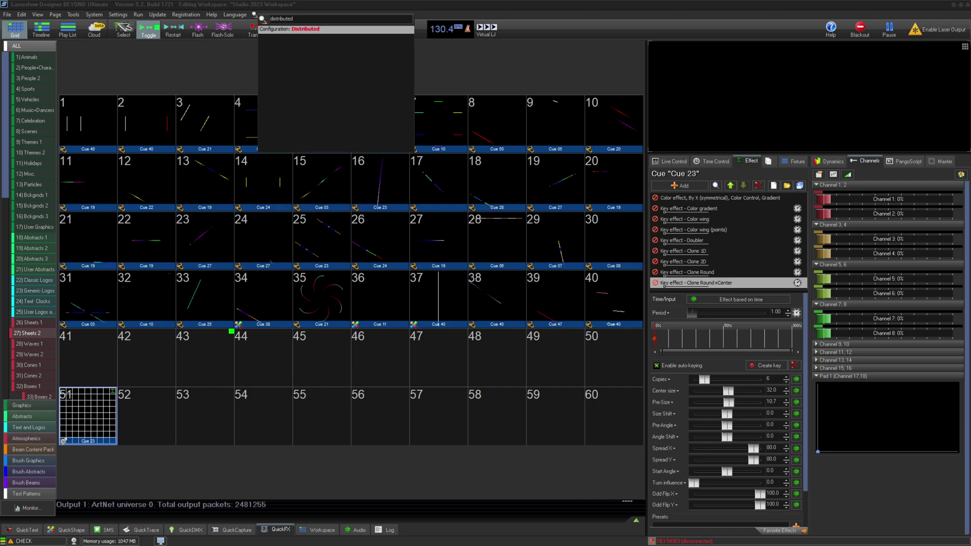
Open Configuration: Distributed, return Min. points to 300 and tick Visualize using preview size
click(310, 30)
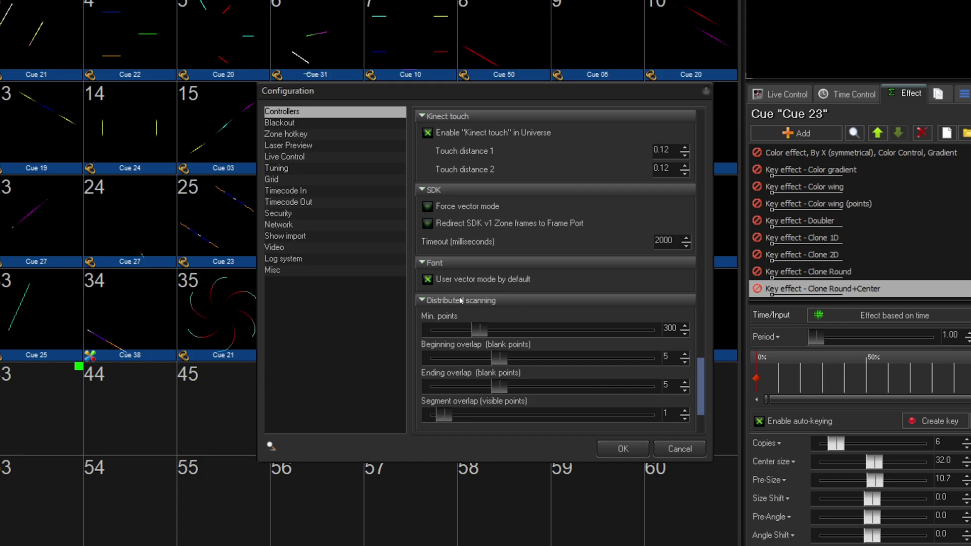
scroll(699, 361, down, 3)
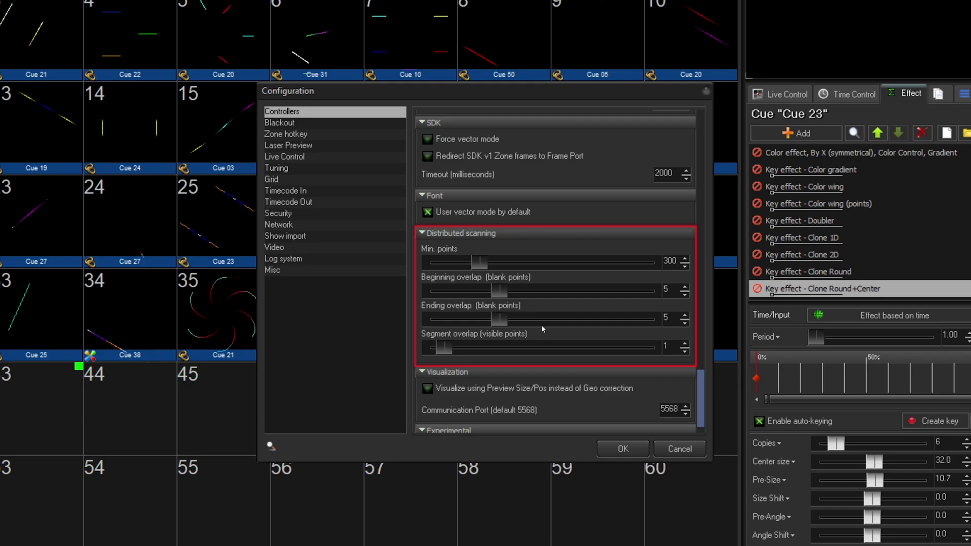
scroll(700, 376, down, 2)
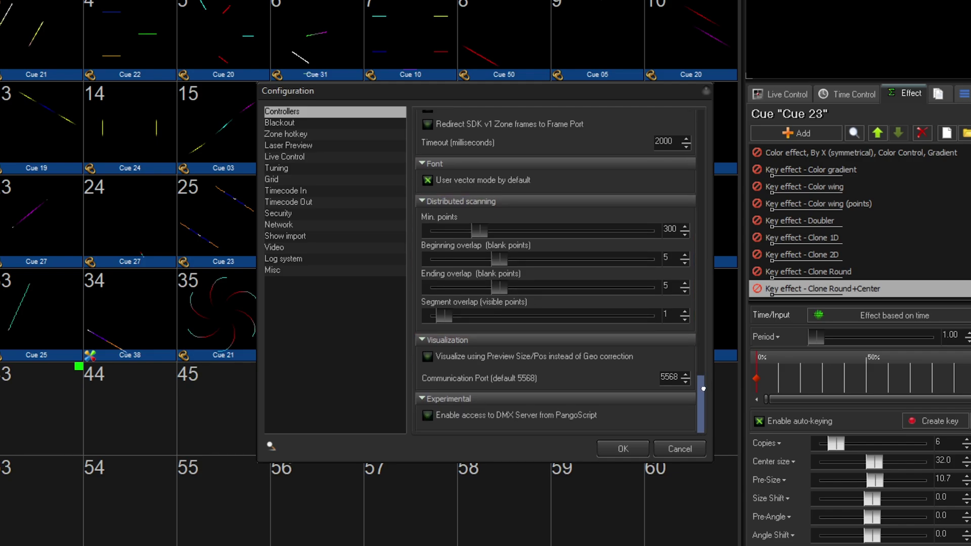
scroll(483, 234, down, 1)
scroll(484, 233, up, 3)
drag(523, 236, 478, 234)
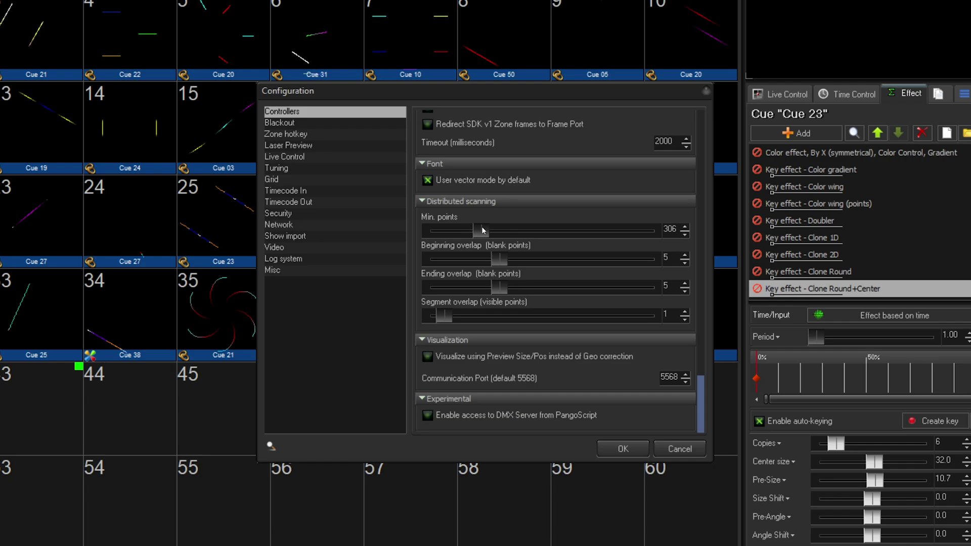
click(455, 360)
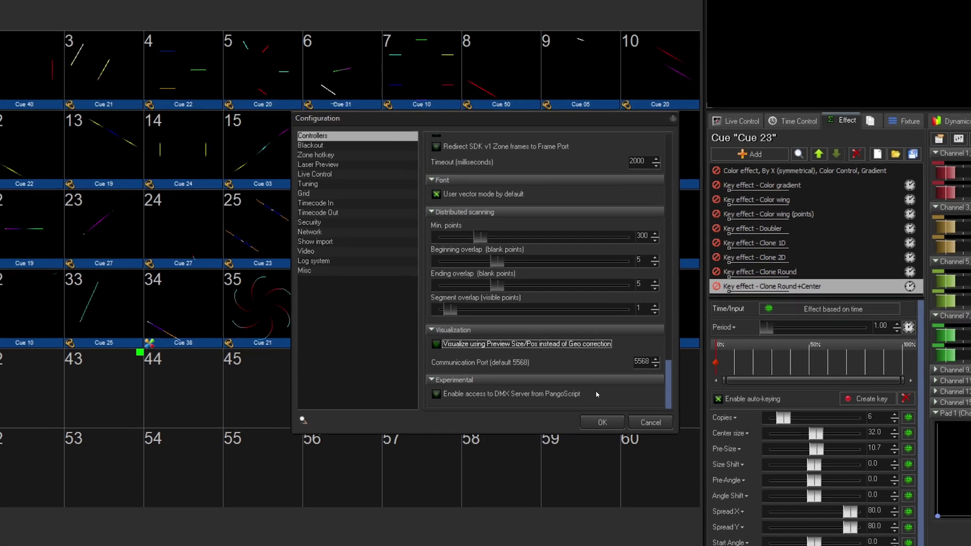
Close Configuration, review a projection zone's Preview and Geometric correction tabs, then close it
key(Return)
click(118, 14)
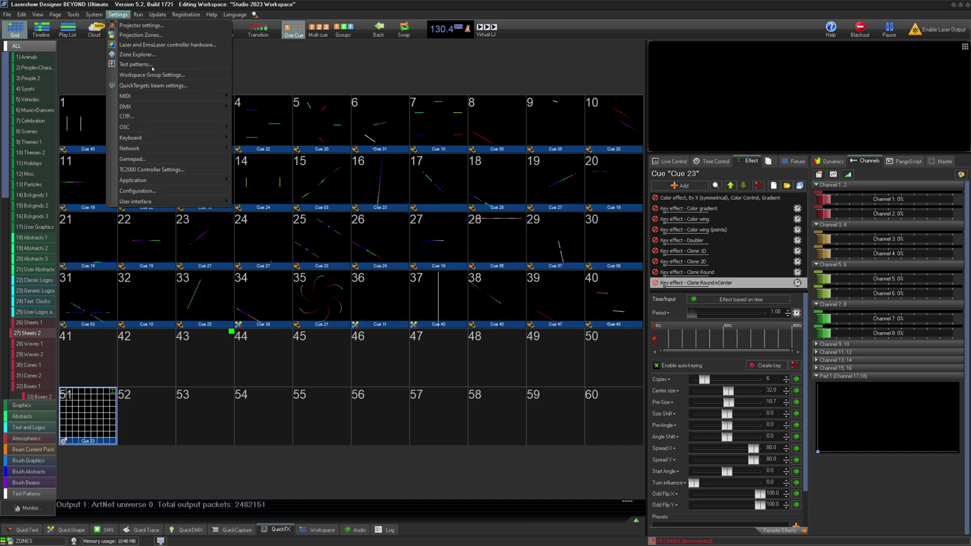
click(142, 35)
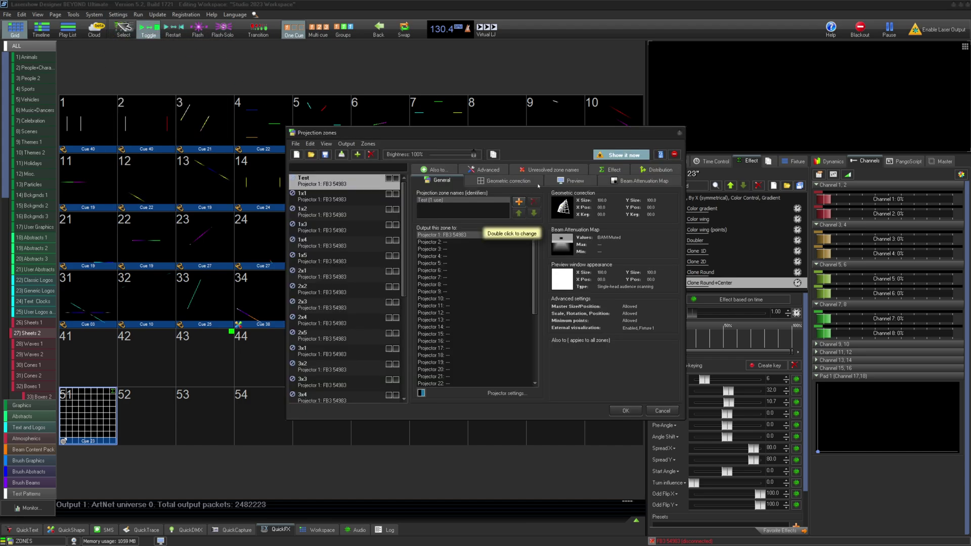
click(569, 180)
click(541, 180)
click(572, 180)
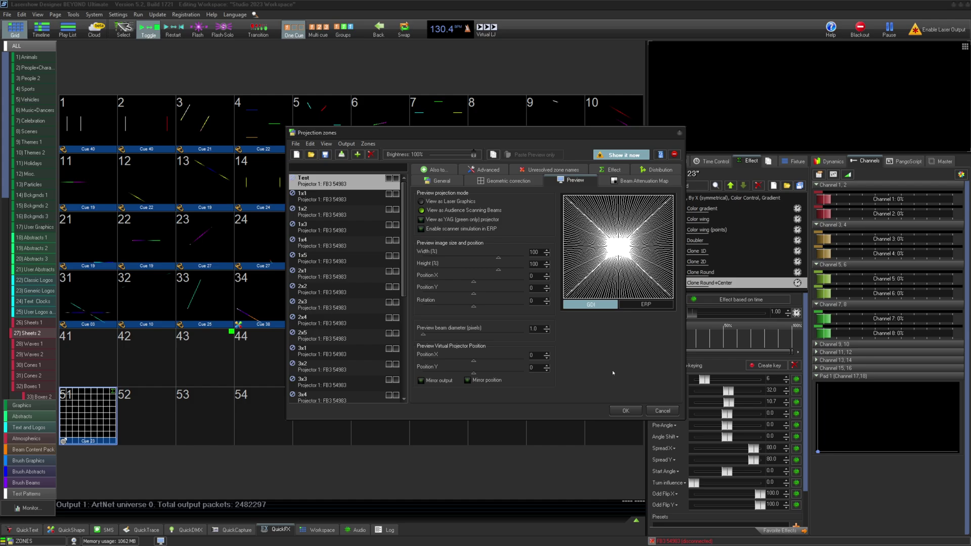
click(626, 411)
click(157, 14)
Reopen Configuration and browse the Security, Tuning, Live Control, Zone hotkey and Laser Preview pages
mouse_move(118, 14)
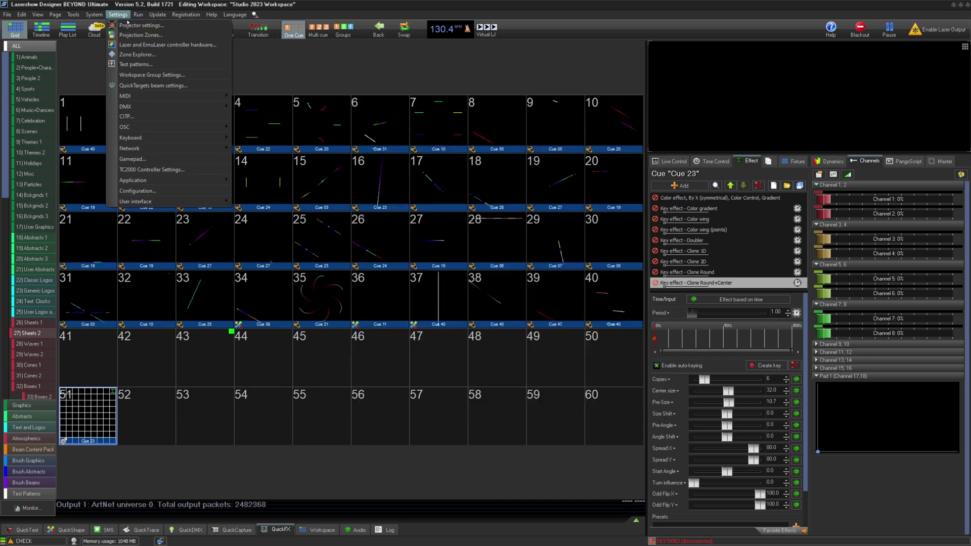
click(152, 180)
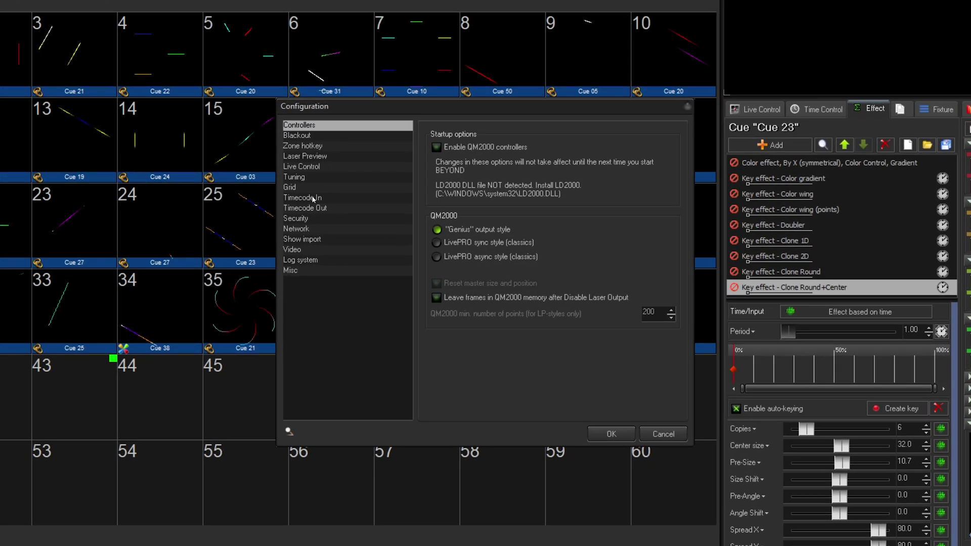
click(357, 235)
click(354, 207)
click(359, 199)
click(370, 185)
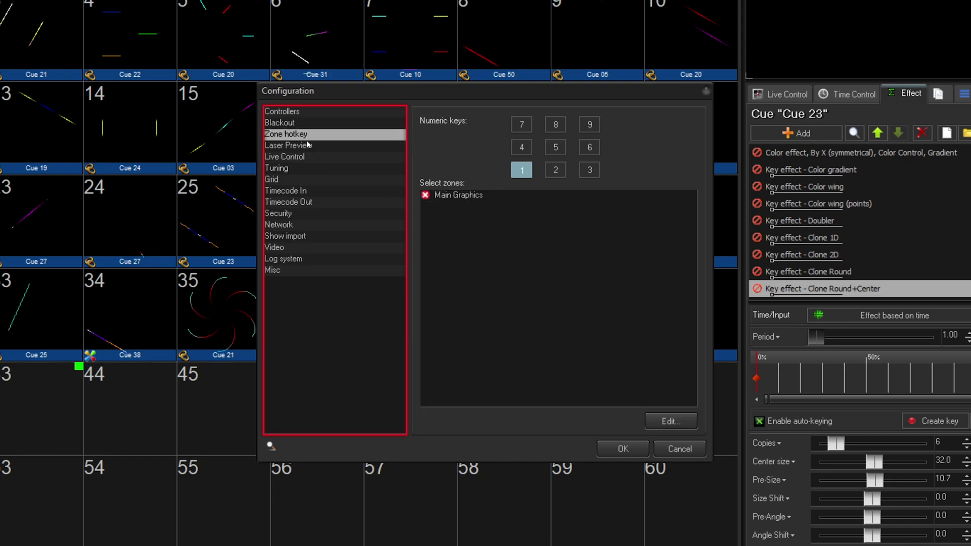
click(289, 145)
click(284, 156)
scroll(701, 224, down, 1)
scroll(701, 224, down, 5)
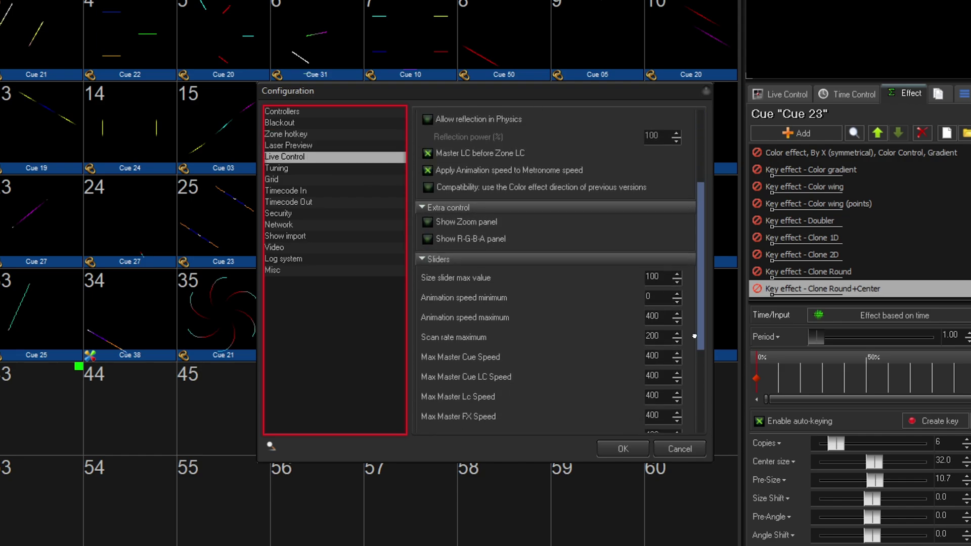
scroll(702, 224, up, 8)
Search the configuration for 'controllers' and toggle Enable QM2000 controllers on the Controllers page
click(272, 446)
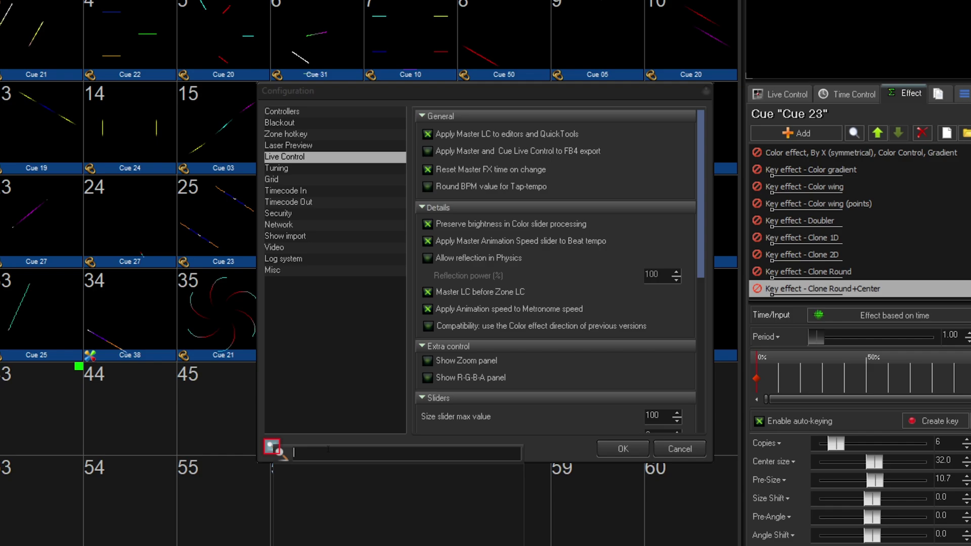
text(controllers)
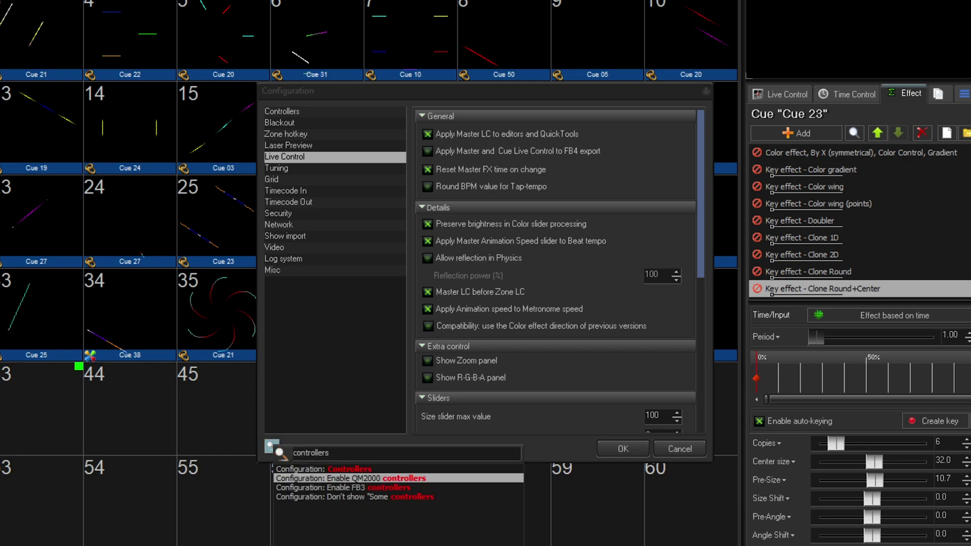
key(Return)
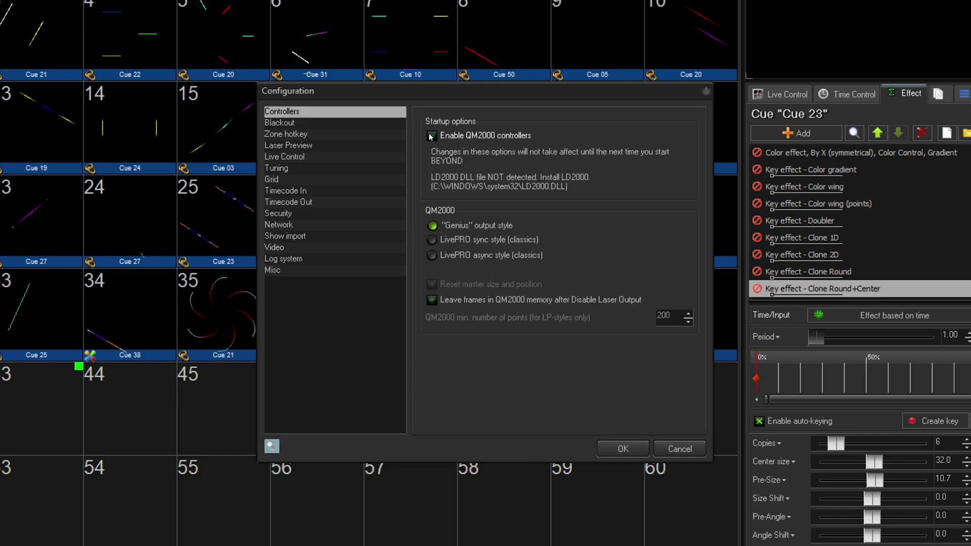
click(431, 135)
click(434, 137)
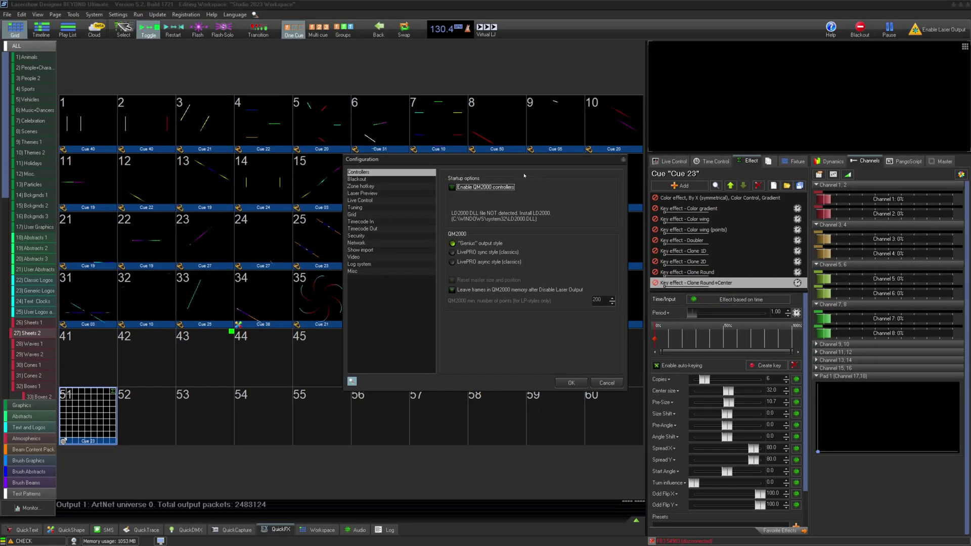
Confirm the configuration and scroll through the update's list of changes in the Change log
click(571, 383)
click(157, 14)
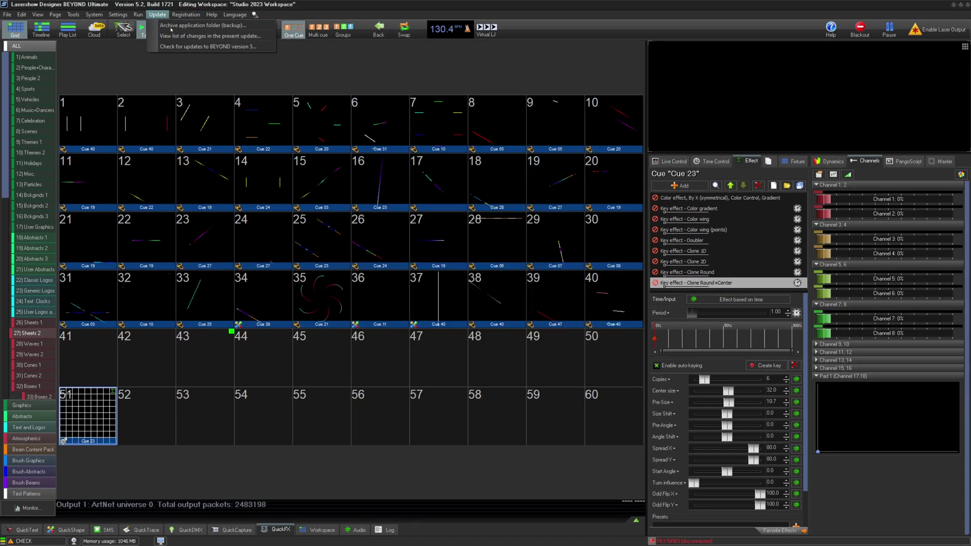
click(183, 36)
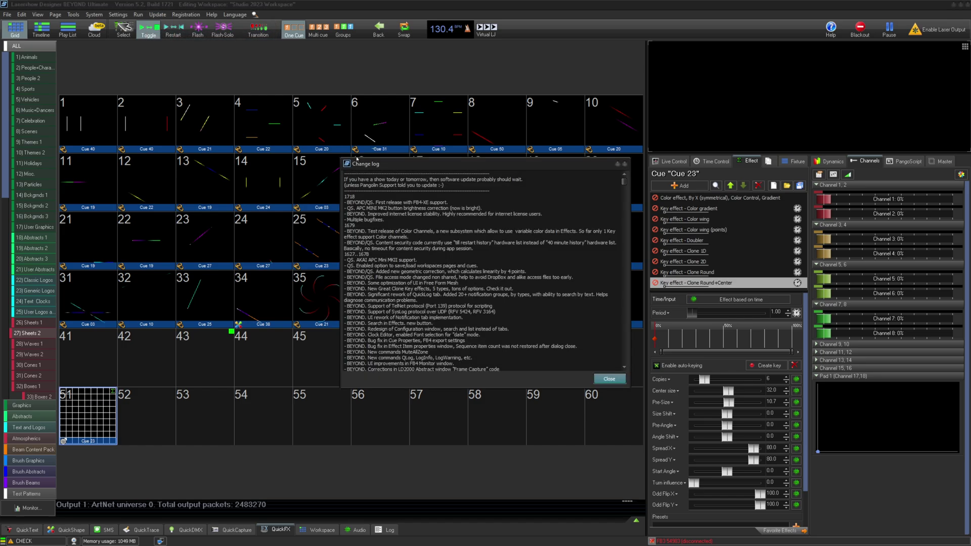
scroll(483, 271, down, 10)
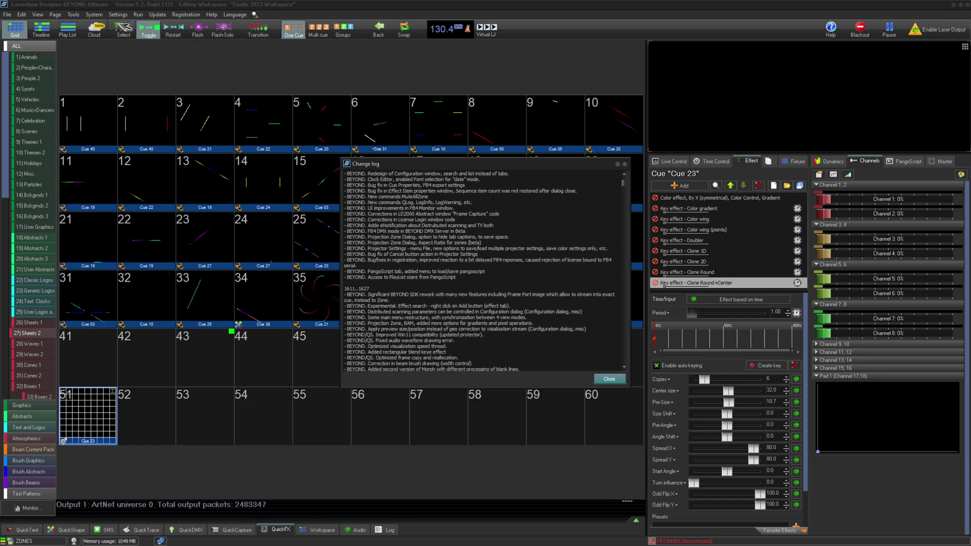
scroll(626, 187, down, 20)
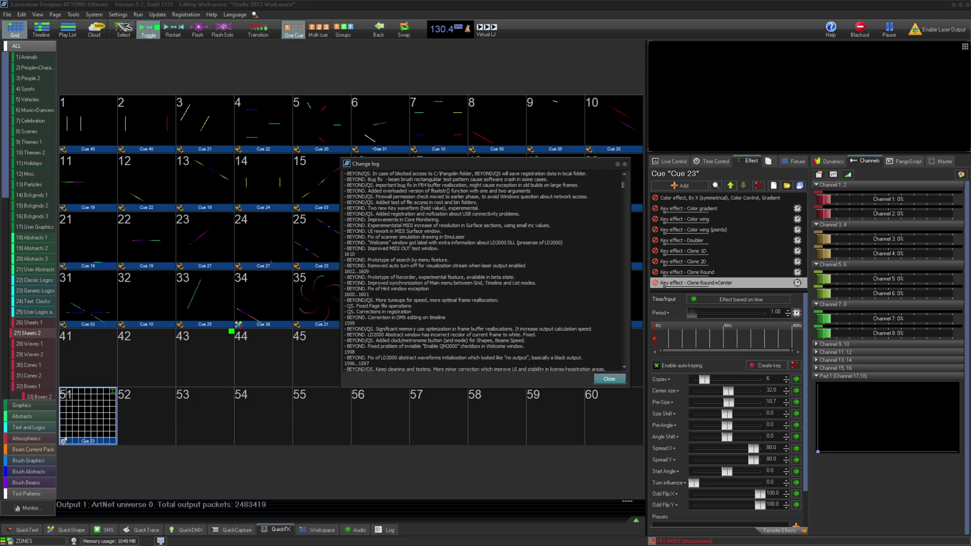
drag(626, 187, 625, 180)
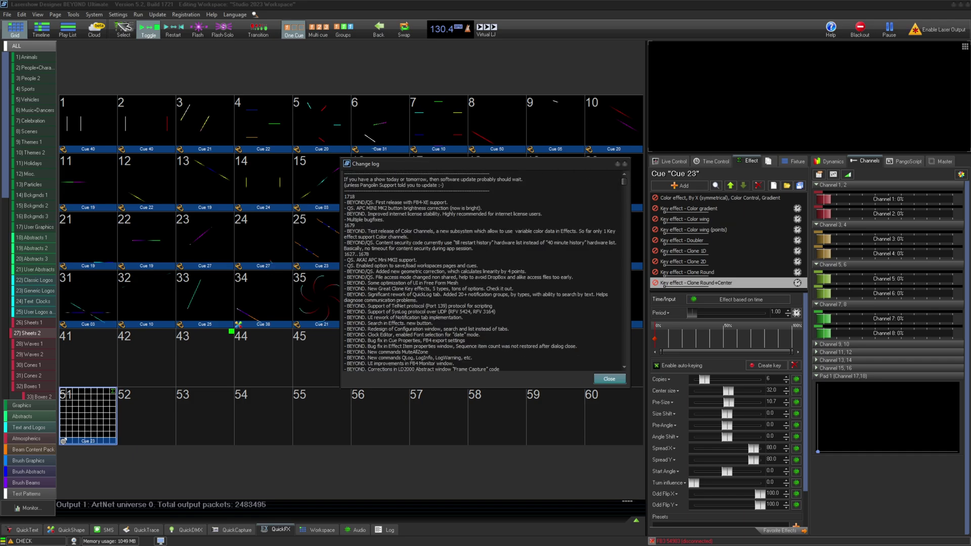
Close the change log and show About BEYOND, version 5.2 build 1721
click(607, 379)
click(211, 14)
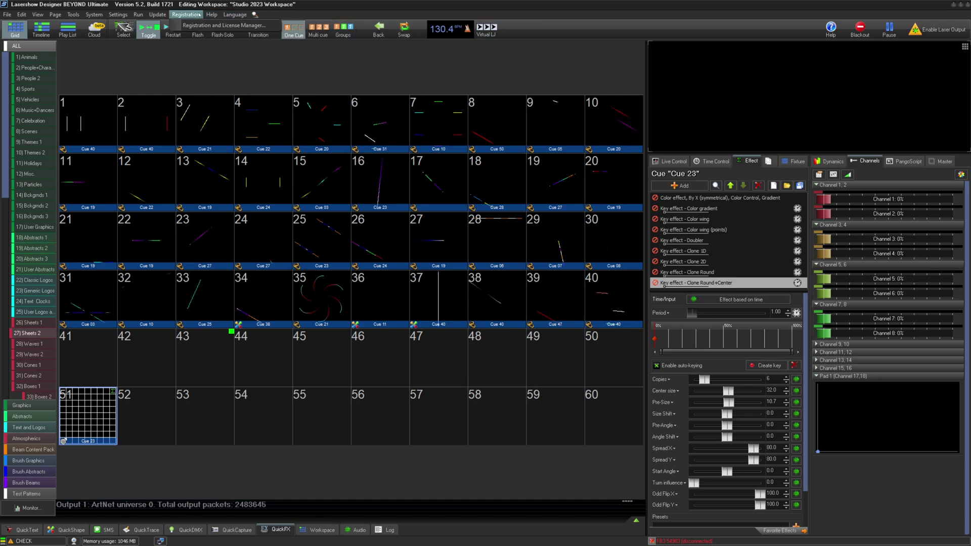
click(237, 86)
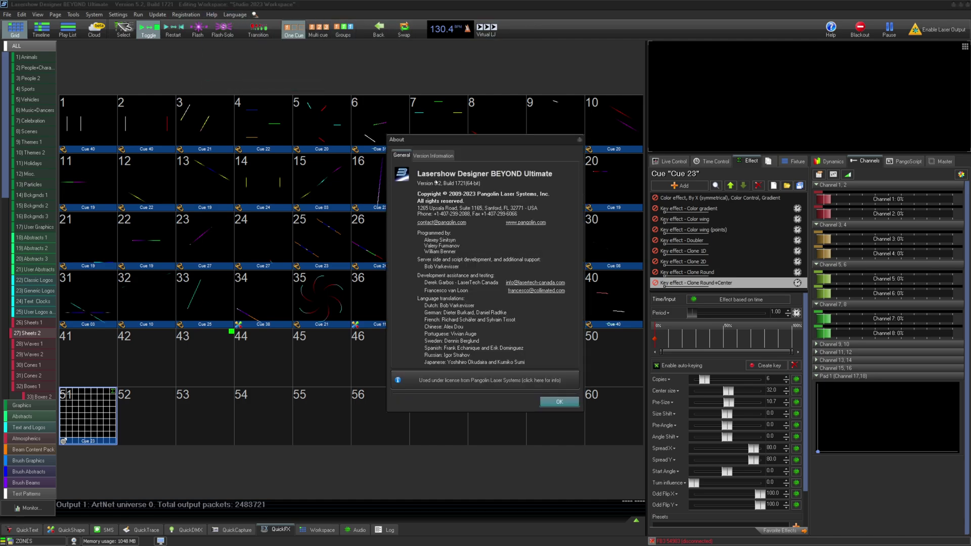